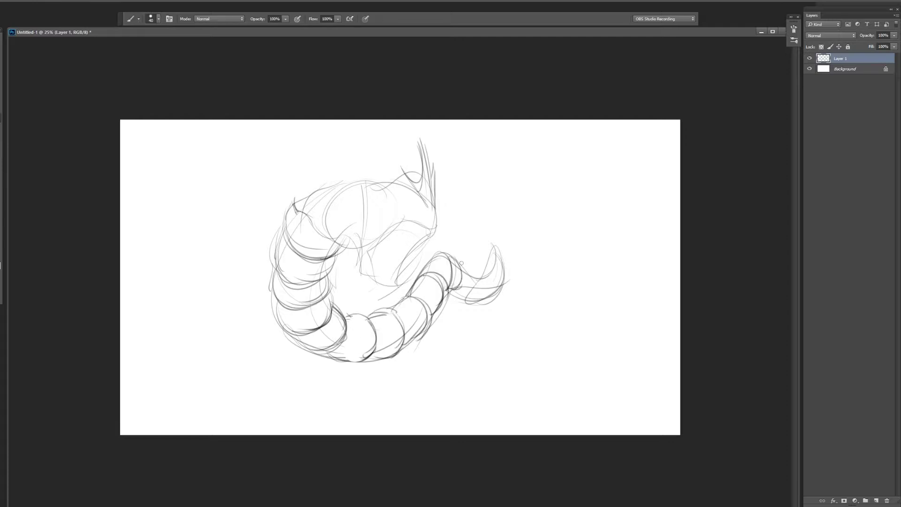
Sketch the tail-tip loop, tail fin strokes, coil curves and the crest line.
{"action": "mouse_move", "coordinate": [474, 280]}
{"action": "left_mouse_down"}
{"action": "mouse_move", "coordinate": [480, 228]}
{"action": "mouse_move", "coordinate": [500, 232]}
{"action": "left_mouse_up"}
{"action": "mouse_move", "coordinate": [399, 222]}
{"action": "left_mouse_down"}
{"action": "mouse_move", "coordinate": [369, 255]}
{"action": "mouse_move", "coordinate": [399, 291]}
{"action": "left_mouse_up"}
{"action": "mouse_move", "coordinate": [370, 256]}
{"action": "left_mouse_down"}
{"action": "mouse_move", "coordinate": [398, 288]}
{"action": "mouse_move", "coordinate": [424, 238]}
{"action": "left_mouse_up"}
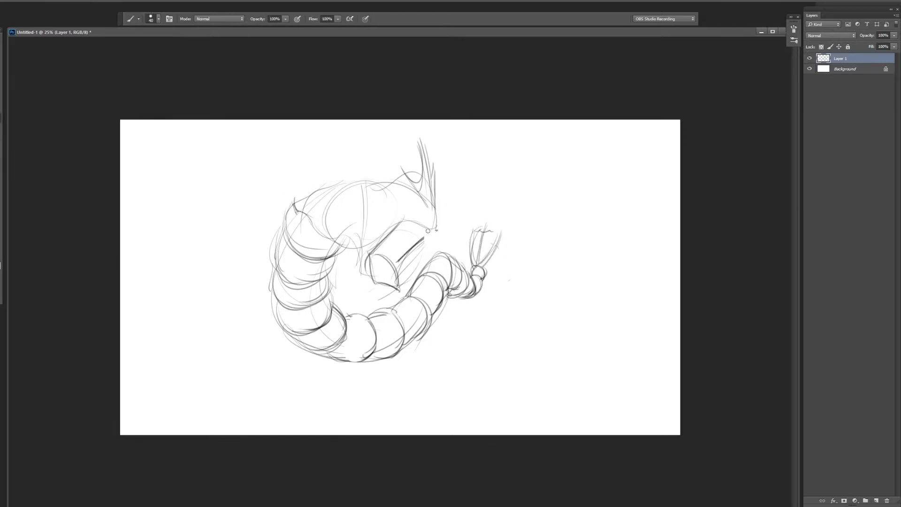
{"action": "mouse_move", "coordinate": [392, 172]}
{"action": "left_mouse_down"}
{"action": "mouse_move", "coordinate": [433, 213]}
{"action": "mouse_move", "coordinate": [417, 190]}
{"action": "left_mouse_up"}
Sketch the snout, jaw, jagged head spikes and neck lines.
{"action": "mouse_move", "coordinate": [413, 232]}
{"action": "left_mouse_down"}
{"action": "mouse_move", "coordinate": [434, 216]}
{"action": "mouse_move", "coordinate": [396, 239]}
{"action": "mouse_move", "coordinate": [408, 214]}
{"action": "left_mouse_up"}
{"action": "left_click_drag", "start_coordinate": [409, 216], "coordinate": [438, 225]}
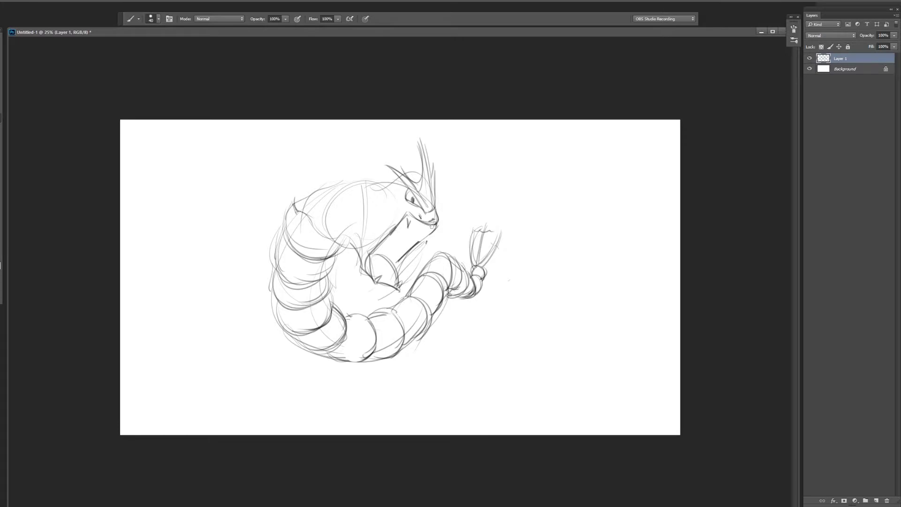
{"action": "left_click_drag", "start_coordinate": [401, 184], "coordinate": [368, 170]}
{"action": "left_click_drag", "start_coordinate": [375, 191], "coordinate": [362, 181]}
{"action": "left_click_drag", "start_coordinate": [375, 211], "coordinate": [361, 217]}
{"action": "left_click_drag", "start_coordinate": [358, 262], "coordinate": [362, 214]}
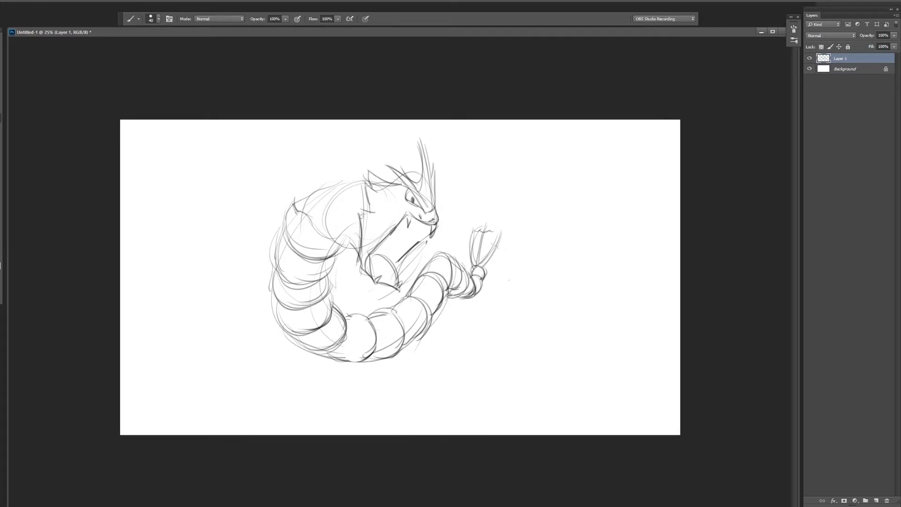
Sketch the back of the head, mouth, diagonal neck line, spiky crest and side fins.
{"action": "left_click_drag", "start_coordinate": [333, 177], "coordinate": [364, 218]}
{"action": "mouse_move", "coordinate": [338, 178]}
{"action": "left_mouse_down"}
{"action": "mouse_move", "coordinate": [326, 216]}
{"action": "mouse_move", "coordinate": [373, 211]}
{"action": "left_mouse_up"}
{"action": "left_click_drag", "start_coordinate": [425, 239], "coordinate": [398, 256]}
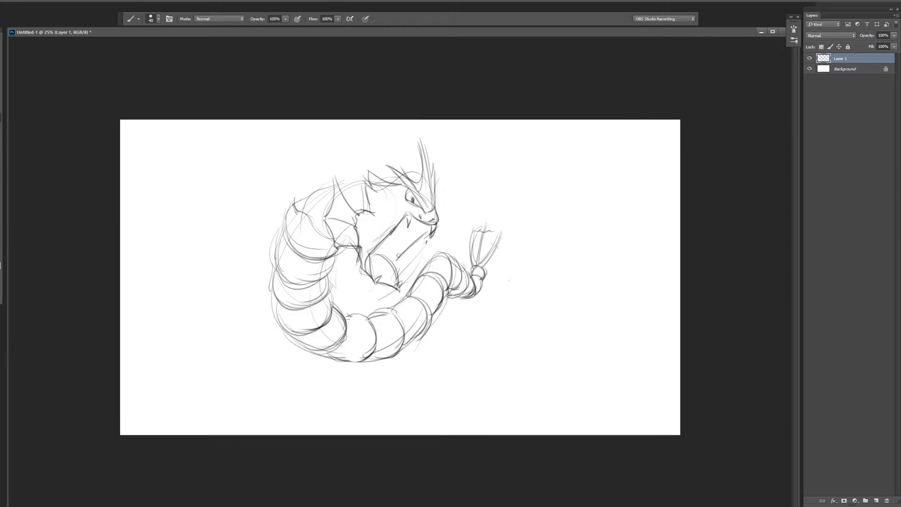
{"action": "mouse_move", "coordinate": [403, 209]}
{"action": "left_mouse_down"}
{"action": "mouse_move", "coordinate": [432, 220]}
{"action": "mouse_move", "coordinate": [365, 256]}
{"action": "left_mouse_up"}
{"action": "mouse_move", "coordinate": [351, 162]}
{"action": "left_mouse_down"}
{"action": "mouse_move", "coordinate": [312, 192]}
{"action": "mouse_move", "coordinate": [352, 171]}
{"action": "left_mouse_up"}
{"action": "mouse_move", "coordinate": [334, 141]}
{"action": "left_mouse_down"}
{"action": "mouse_move", "coordinate": [309, 155]}
{"action": "mouse_move", "coordinate": [348, 170]}
{"action": "left_mouse_up"}
{"action": "mouse_move", "coordinate": [297, 194]}
{"action": "left_mouse_down"}
{"action": "mouse_move", "coordinate": [272, 202]}
{"action": "mouse_move", "coordinate": [275, 220]}
{"action": "left_mouse_up"}
{"action": "mouse_move", "coordinate": [284, 195]}
{"action": "left_mouse_down"}
{"action": "mouse_move", "coordinate": [313, 191]}
{"action": "mouse_move", "coordinate": [327, 212]}
{"action": "mouse_move", "coordinate": [415, 195]}
{"action": "mouse_move", "coordinate": [392, 214]}
{"action": "mouse_move", "coordinate": [387, 234]}
{"action": "left_mouse_up"}
Alternate between Eraser and Brush to rework the head strokes.
{"action": "key", "text": "e"}
{"action": "key", "text": "b"}
{"action": "key", "text": "e"}
{"action": "key", "text": "b"}
{"action": "key", "text": "e"}
{"action": "key", "text": "b"}
{"action": "key", "text": "e"}
{"action": "key", "text": "b"}
{"action": "left_click_drag", "start_coordinate": [350, 200], "coordinate": [371, 233]}
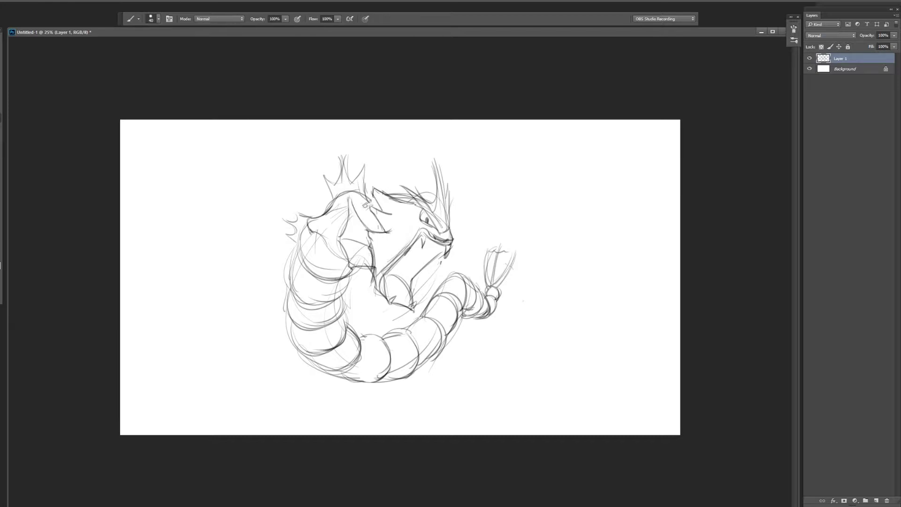
Erase and redraw the top of the head and the jaw strokes.
{"action": "key", "text": "e"}
{"action": "key", "text": "b"}
{"action": "mouse_move", "coordinate": [434, 218]}
{"action": "left_mouse_down"}
{"action": "mouse_move", "coordinate": [417, 198]}
{"action": "mouse_move", "coordinate": [430, 198]}
{"action": "left_mouse_up"}
{"action": "key", "text": "e"}
{"action": "key", "text": "b"}
{"action": "mouse_move", "coordinate": [434, 235]}
{"action": "left_mouse_down"}
{"action": "mouse_move", "coordinate": [449, 262]}
{"action": "mouse_move", "coordinate": [447, 229]}
{"action": "left_mouse_up"}
{"action": "key", "text": "e"}
{"action": "key", "text": "e"}
{"action": "key", "text": "b"}
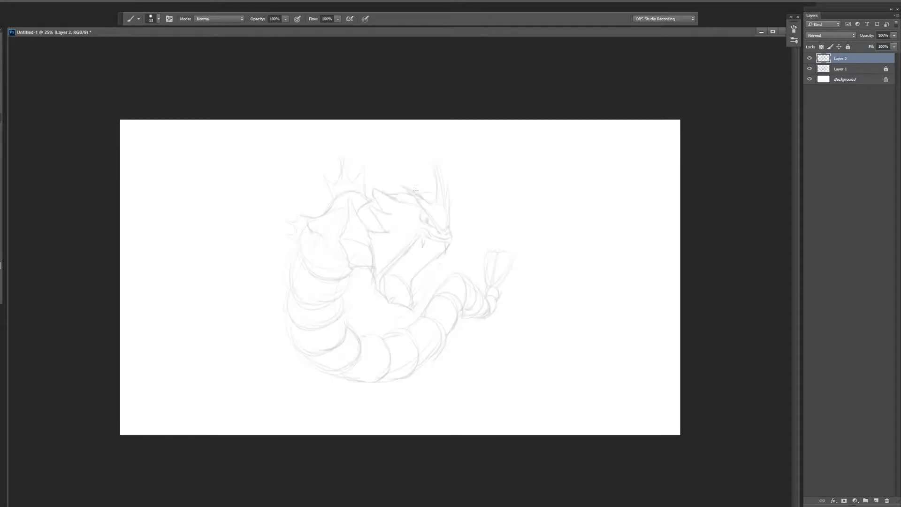
Ink the long horn along the head on a new layer and zoom in.
{"action": "left_click_drag", "start_coordinate": [397, 175], "coordinate": [442, 229]}
{"action": "key", "text": "ctrl+shift+alt+n"}
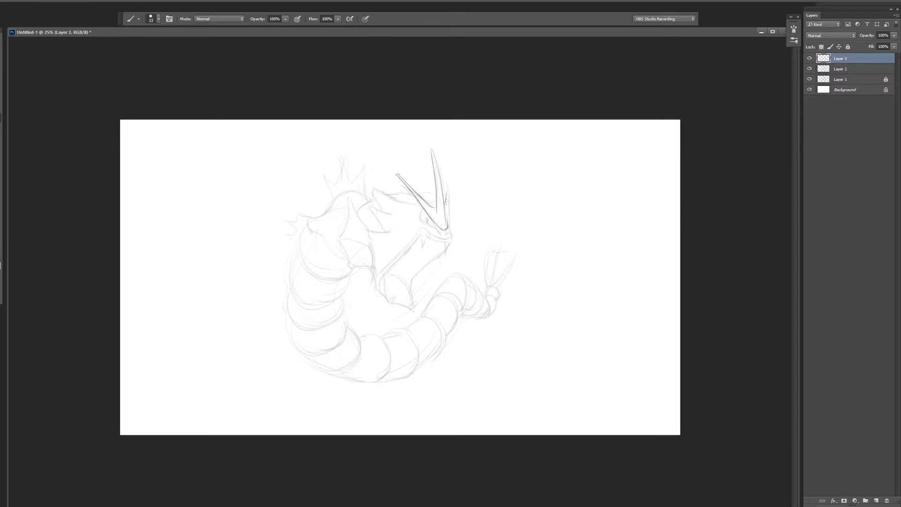
{"action": "key", "text": "ctrl+plus"}
{"action": "key", "text": "e"}
{"action": "key", "text": "ctrl+shift+n"}
{"action": "key", "text": "Escape"}
{"action": "key", "text": "b"}
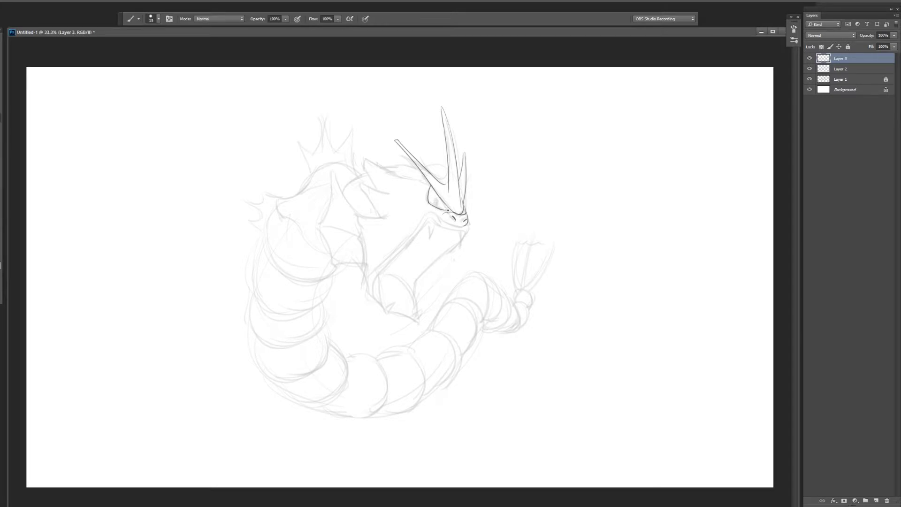
On fresh layers, ink the curved top edge of the head and the neck line.
{"action": "key", "text": "e"}
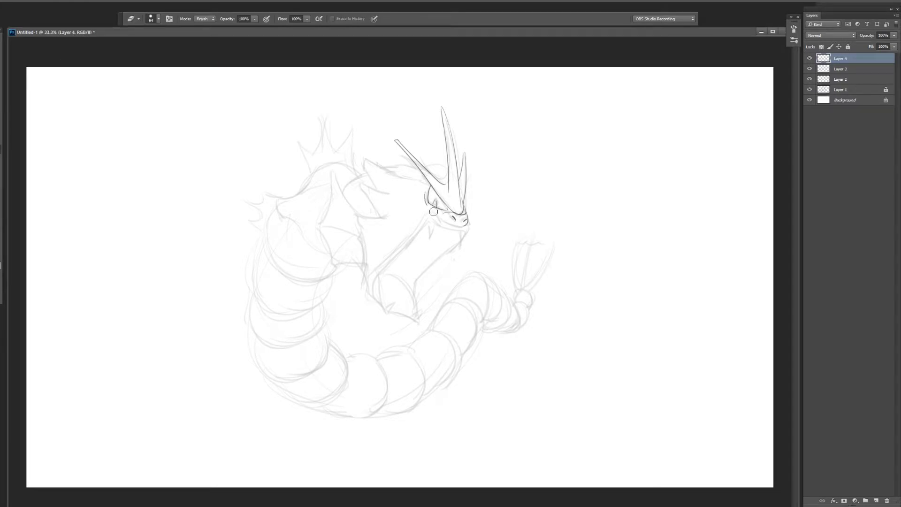
{"action": "key", "text": "ctrl+shift+n"}
{"action": "key", "text": "Escape"}
{"action": "key", "text": "b"}
{"action": "mouse_move", "coordinate": [370, 161]}
{"action": "left_mouse_down"}
{"action": "mouse_move", "coordinate": [424, 180]}
{"action": "mouse_move", "coordinate": [379, 217]}
{"action": "mouse_move", "coordinate": [361, 217]}
{"action": "mouse_move", "coordinate": [379, 301]}
{"action": "left_mouse_up"}
{"action": "key", "text": "ctrl+shift+alt+n"}
{"action": "mouse_move", "coordinate": [422, 211]}
{"action": "left_mouse_down"}
{"action": "mouse_move", "coordinate": [469, 226]}
{"action": "mouse_move", "coordinate": [377, 272]}
{"action": "mouse_move", "coordinate": [384, 303]}
{"action": "mouse_move", "coordinate": [416, 323]}
{"action": "left_mouse_up"}
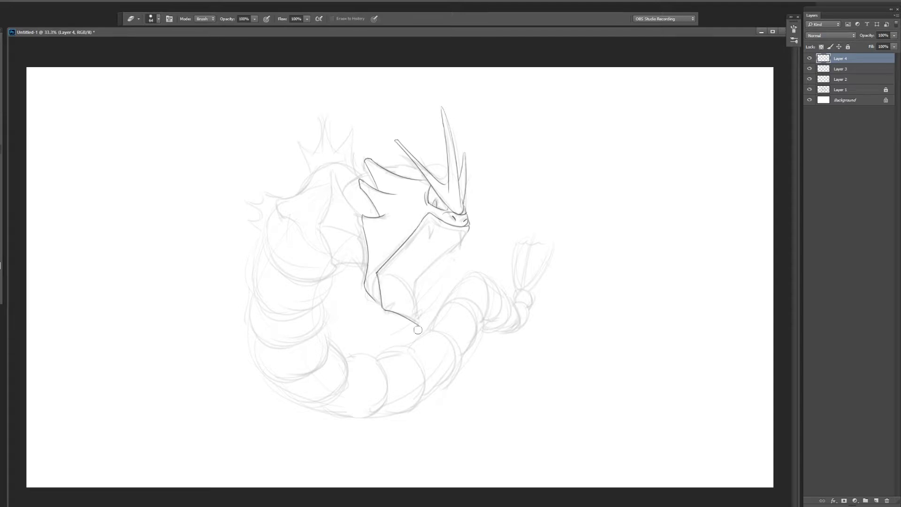
Ink the lower neck, inner jaw curve and a fang, then merge the head layers.
{"action": "key", "text": "ctrl+shift+n"}
{"action": "key", "text": "Return"}
{"action": "mouse_move", "coordinate": [382, 274]}
{"action": "left_mouse_down"}
{"action": "mouse_move", "coordinate": [386, 310]}
{"action": "mouse_move", "coordinate": [394, 300]}
{"action": "mouse_move", "coordinate": [418, 323]}
{"action": "left_mouse_up"}
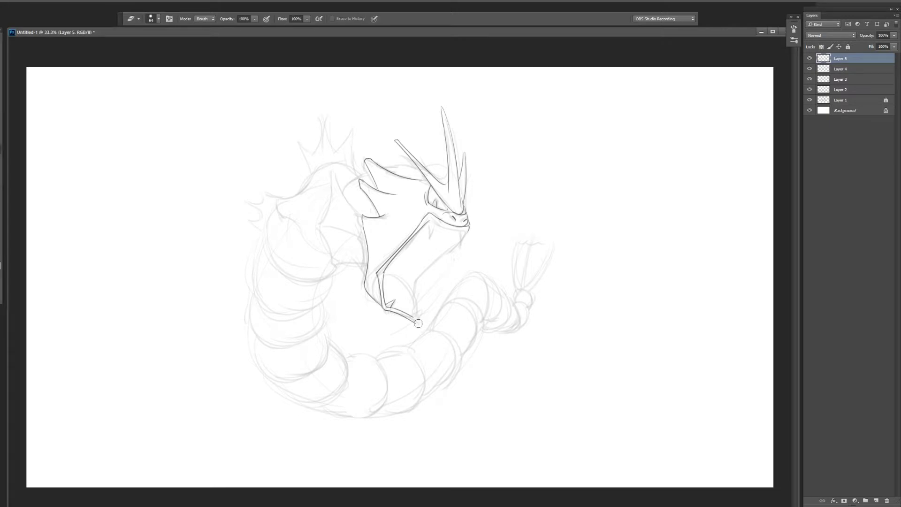
{"action": "key", "text": "ctrl+shift+n"}
{"action": "key", "text": "Return"}
{"action": "left_click_drag", "start_coordinate": [384, 274], "coordinate": [416, 314]}
{"action": "left_click_drag", "start_coordinate": [462, 230], "coordinate": [460, 240]}
{"action": "key", "text": "ctrl+shift+n"}
{"action": "key", "text": "Return"}
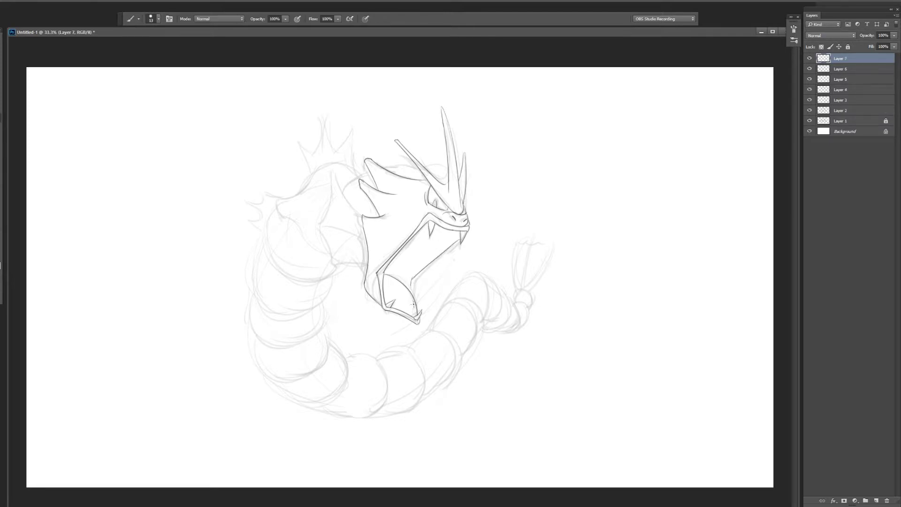
{"action": "key", "text": "ctrl+e"}
{"action": "key", "text": "ctrl+e"}
{"action": "key", "text": "ctrl+e"}
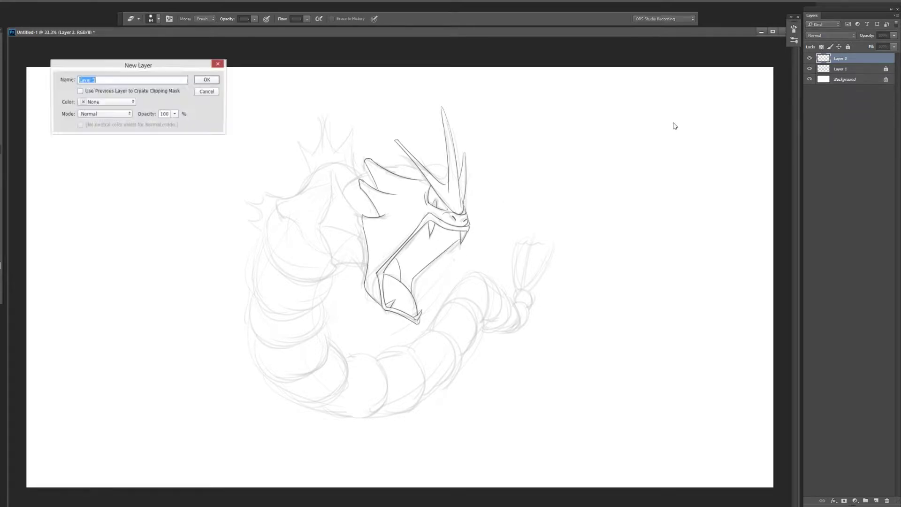
Ink the back fin behind the head and merge its layer down.
{"action": "left_click_drag", "start_coordinate": [336, 167], "coordinate": [377, 217]}
{"action": "left_click_drag", "start_coordinate": [333, 167], "coordinate": [375, 217]}
{"action": "key", "text": "ctrl+shift+alt+n"}
{"action": "left_click_drag", "start_coordinate": [334, 168], "coordinate": [323, 223]}
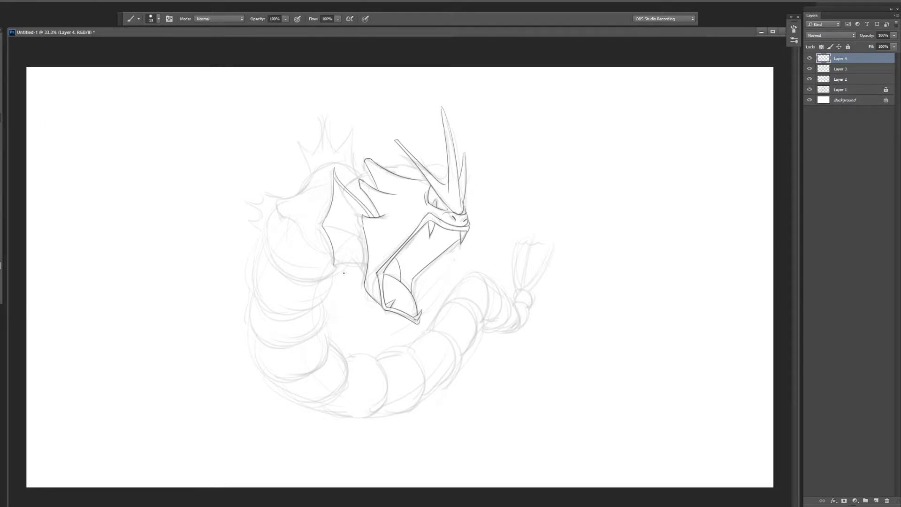
{"action": "left_click_drag", "start_coordinate": [342, 267], "coordinate": [371, 267]}
{"action": "key", "text": "e"}
{"action": "key", "text": "b"}
{"action": "key", "text": "ctrl+e"}
Ink the curve above the back fin, redo the crest spikes, and ink the neck curve.
{"action": "key", "text": "e"}
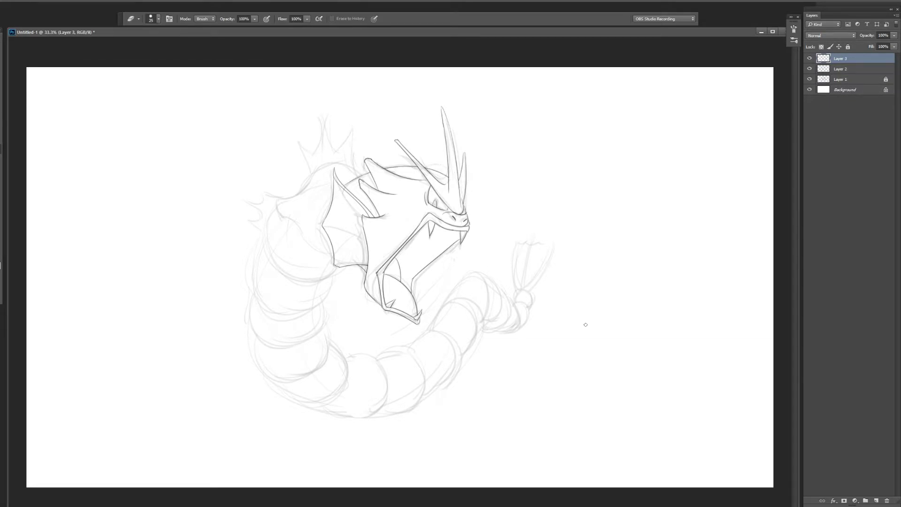
{"action": "key", "text": "b"}
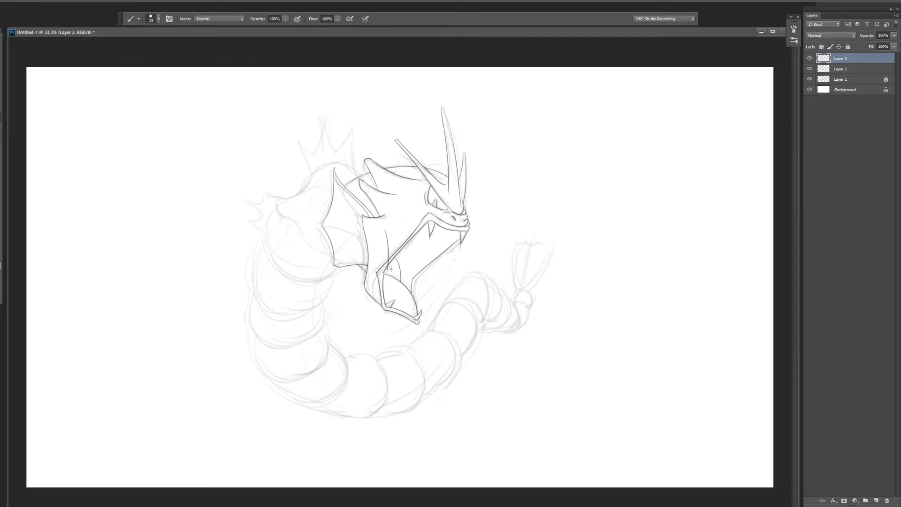
{"action": "left_click_drag", "start_coordinate": [296, 177], "coordinate": [351, 165]}
{"action": "mouse_move", "coordinate": [353, 119]}
{"action": "left_mouse_down"}
{"action": "mouse_move", "coordinate": [350, 168]}
{"action": "mouse_move", "coordinate": [353, 120]}
{"action": "mouse_move", "coordinate": [337, 150]}
{"action": "left_mouse_up"}
{"action": "key", "text": "ctrl+z"}
{"action": "left_click_drag", "start_coordinate": [323, 118], "coordinate": [334, 151]}
{"action": "key", "text": "ctrl+z"}
{"action": "left_click_drag", "start_coordinate": [319, 111], "coordinate": [335, 150]}
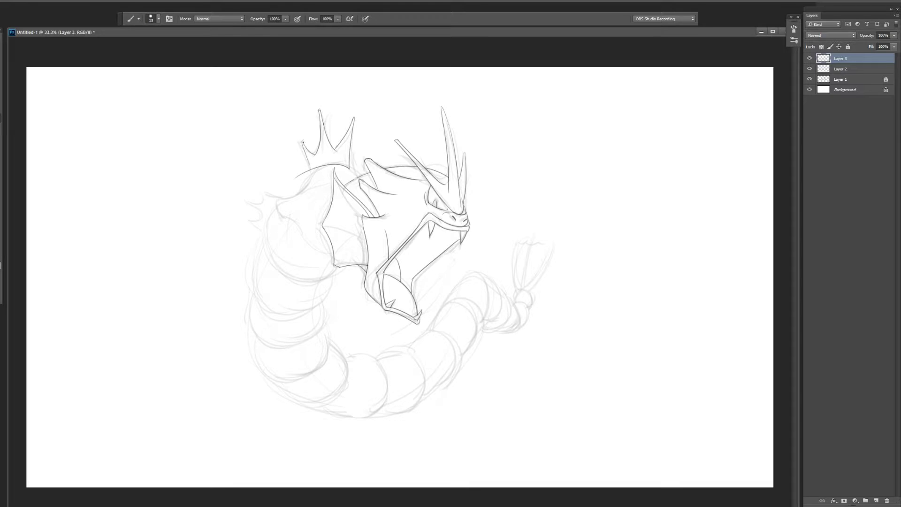
{"action": "mouse_move", "coordinate": [300, 174]}
{"action": "left_mouse_down"}
{"action": "mouse_move", "coordinate": [270, 205]}
{"action": "mouse_move", "coordinate": [277, 220]}
{"action": "mouse_move", "coordinate": [334, 254]}
{"action": "left_mouse_up"}
Ink the lower neck curve, a small spiky neck fin and the first left-coil segment.
{"action": "key", "text": "ctrl+shift+alt+n"}
{"action": "left_click_drag", "start_coordinate": [270, 220], "coordinate": [334, 267]}
{"action": "mouse_move", "coordinate": [282, 199]}
{"action": "left_mouse_down"}
{"action": "mouse_move", "coordinate": [265, 190]}
{"action": "mouse_move", "coordinate": [262, 219]}
{"action": "left_mouse_up"}
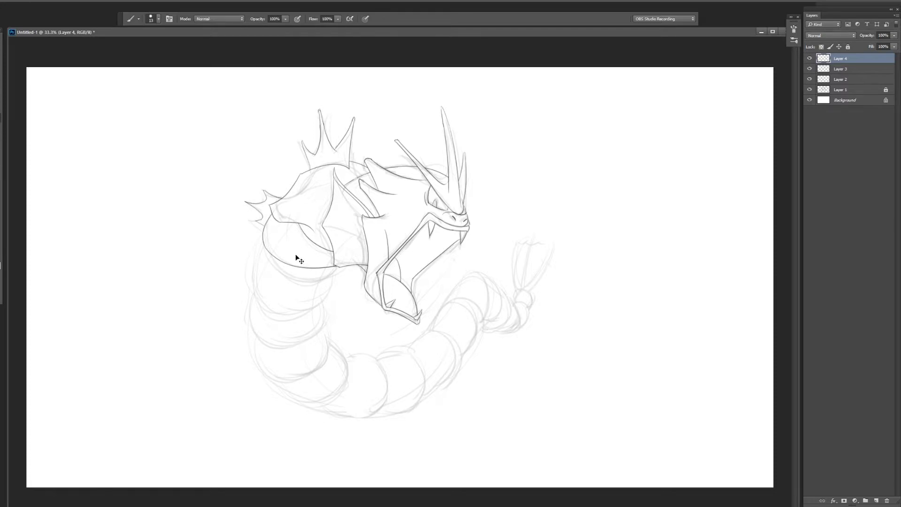
{"action": "key", "text": "ctrl+shift+alt+n"}
{"action": "mouse_move", "coordinate": [259, 245]}
{"action": "left_mouse_down"}
{"action": "mouse_move", "coordinate": [257, 295]}
{"action": "mouse_move", "coordinate": [310, 300]}
{"action": "left_mouse_up"}
{"action": "key", "text": "e"}
{"action": "key", "text": "ctrl+shift+alt+n"}
{"action": "key", "text": "b"}
Ink the following coil body segments down to the lower curve.
{"action": "mouse_move", "coordinate": [255, 287]}
{"action": "left_mouse_down"}
{"action": "mouse_move", "coordinate": [258, 342]}
{"action": "mouse_move", "coordinate": [323, 294]}
{"action": "mouse_move", "coordinate": [315, 336]}
{"action": "left_mouse_up"}
{"action": "key", "text": "e"}
{"action": "key", "text": "b"}
{"action": "mouse_move", "coordinate": [253, 338]}
{"action": "left_mouse_down"}
{"action": "mouse_move", "coordinate": [266, 378]}
{"action": "mouse_move", "coordinate": [313, 372]}
{"action": "mouse_move", "coordinate": [323, 354]}
{"action": "left_mouse_up"}
{"action": "left_click_drag", "start_coordinate": [270, 381], "coordinate": [344, 389]}
{"action": "key", "text": "ctrl+shift+alt+n"}
{"action": "mouse_move", "coordinate": [334, 358]}
{"action": "left_mouse_down"}
{"action": "mouse_move", "coordinate": [376, 362]}
{"action": "mouse_move", "coordinate": [372, 417]}
{"action": "left_mouse_up"}
{"action": "key", "text": "e"}
{"action": "key", "text": "b"}
{"action": "key", "text": "ctrl+shift+alt+n"}
{"action": "left_click_drag", "start_coordinate": [378, 361], "coordinate": [381, 410]}
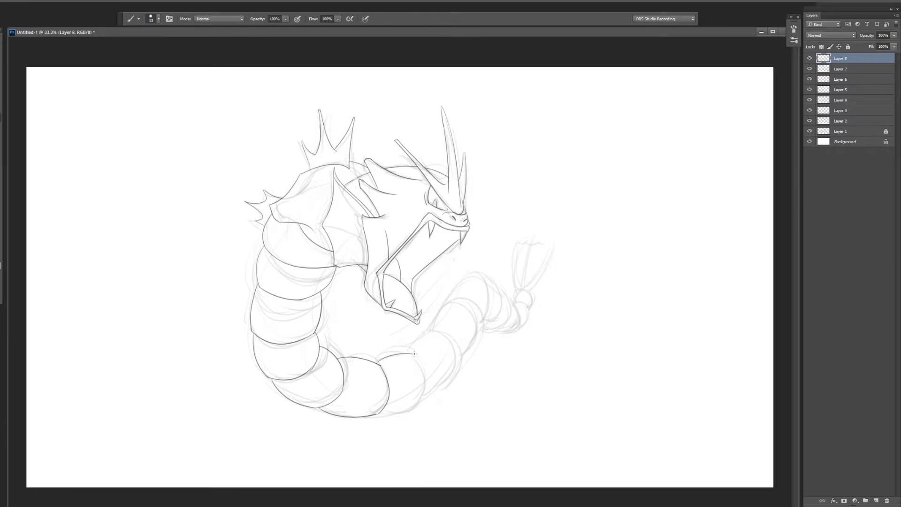
Ink the body segments leading toward the tail, each on a new layer.
{"action": "key", "text": "ctrl+shift+alt+n"}
{"action": "left_click_drag", "start_coordinate": [408, 353], "coordinate": [456, 346]}
{"action": "key", "text": "e"}
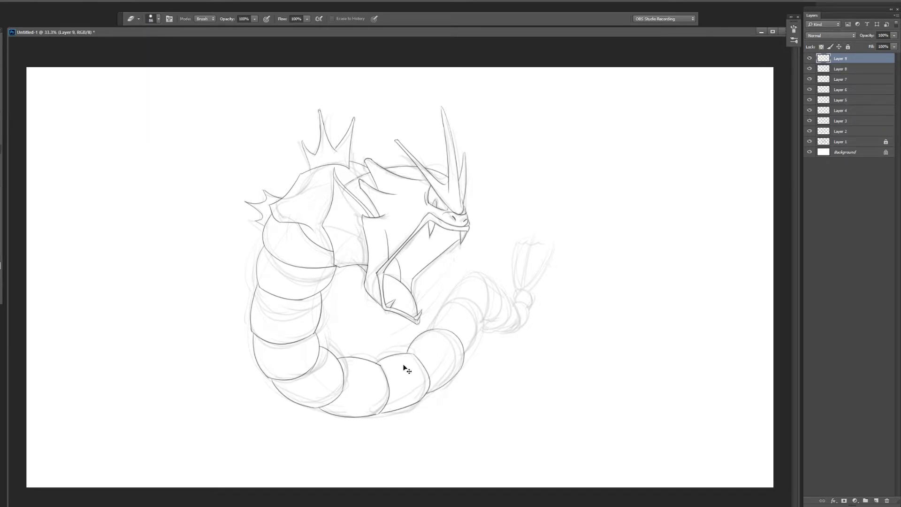
{"action": "key", "text": "b"}
{"action": "key", "text": "ctrl+shift+alt+n"}
{"action": "left_click_drag", "start_coordinate": [429, 328], "coordinate": [481, 328]}
{"action": "key", "text": "e"}
{"action": "key", "text": "b"}
{"action": "key", "text": "ctrl+shift+alt+n"}
{"action": "key", "text": "e"}
{"action": "key", "text": "b"}
{"action": "left_click_drag", "start_coordinate": [472, 276], "coordinate": [480, 329]}
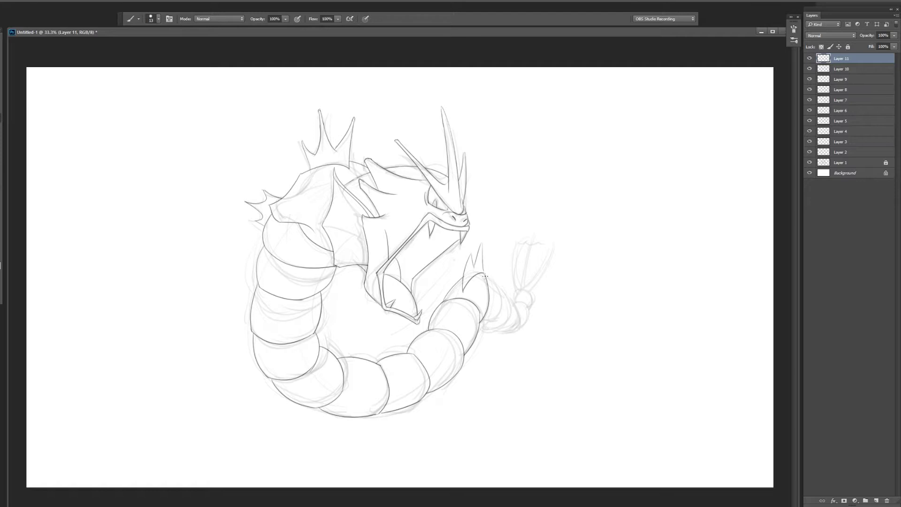
Ink the next tail segment and extend the tail toward its tip.
{"action": "key", "text": "ctrl+shift+alt+n"}
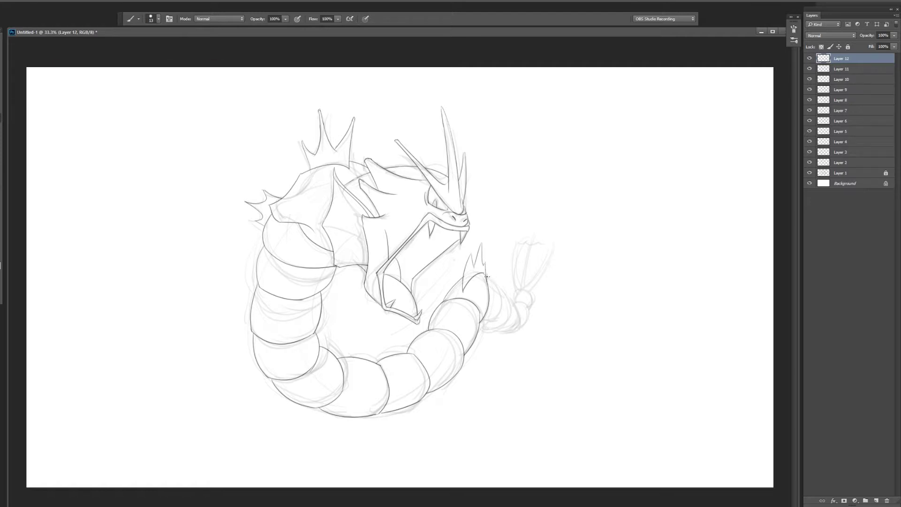
{"action": "left_click_drag", "start_coordinate": [485, 277], "coordinate": [490, 323]}
{"action": "key", "text": "ctrl+shift+alt+n"}
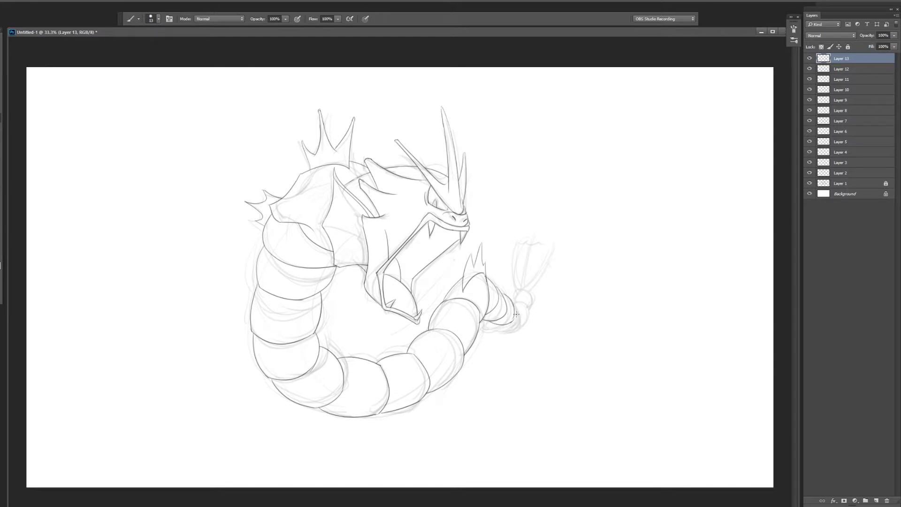
{"action": "key", "text": "ctrl+shift+n"}
{"action": "key", "text": "Return"}
{"action": "left_click_drag", "start_coordinate": [516, 287], "coordinate": [533, 303]}
{"action": "key", "text": "ctrl+shift+n"}
{"action": "key", "text": "Return"}
Ink the tail fin and its spines at the tail tip.
{"action": "left_click_drag", "start_coordinate": [524, 231], "coordinate": [517, 285]}
{"action": "key", "text": "e"}
{"action": "key", "text": "b"}
{"action": "left_click_drag", "start_coordinate": [534, 231], "coordinate": [528, 280]}
{"action": "key", "text": "e"}
{"action": "key", "text": "b"}
{"action": "left_click_drag", "start_coordinate": [554, 233], "coordinate": [529, 284]}
{"action": "key", "text": "e"}
{"action": "key", "text": "b"}
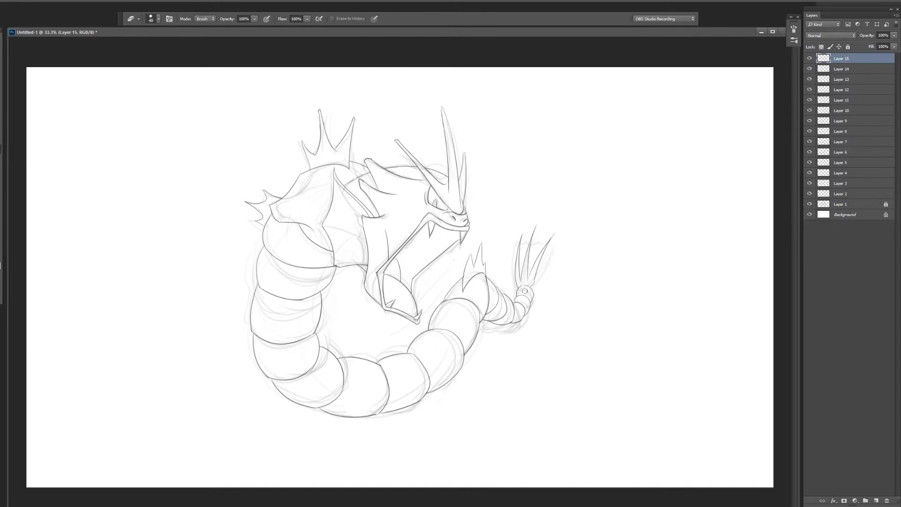
Merge all the inked line layers into one layer.
{"action": "key", "text": "ctrl+shift+n"}
{"action": "key", "text": "Return"}
{"action": "key", "text": "e"}
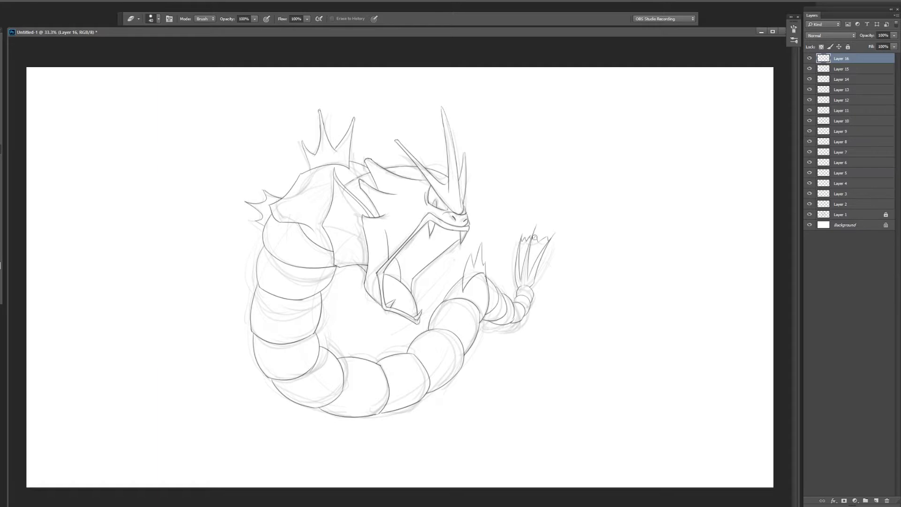
{"action": "key", "text": "ctrl+e"}
{"action": "key", "text": "ctrl+e"}
{"action": "key", "text": "ctrl+e"}
{"action": "key", "text": "ctrl+e"}
{"action": "key", "text": "ctrl+e"}
Hide the sketch and ink curved strokes around the upper body on a new layer, duplicating and merging the curve.
{"action": "left_click", "coordinate": [810, 79]}
{"action": "key", "text": "ctrl+shift+n"}
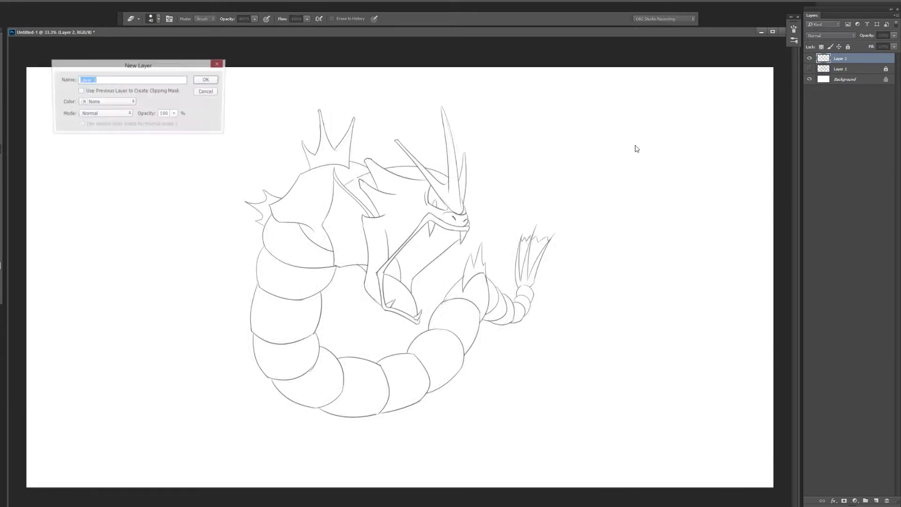
{"action": "key", "text": "Return"}
{"action": "key", "text": "b"}
{"action": "mouse_move", "coordinate": [282, 237]}
{"action": "left_mouse_down"}
{"action": "mouse_move", "coordinate": [365, 278]}
{"action": "mouse_move", "coordinate": [352, 277]}
{"action": "mouse_move", "coordinate": [358, 272]}
{"action": "left_mouse_up"}
{"action": "key", "text": "ctrl+j"}
{"action": "key", "text": "v"}
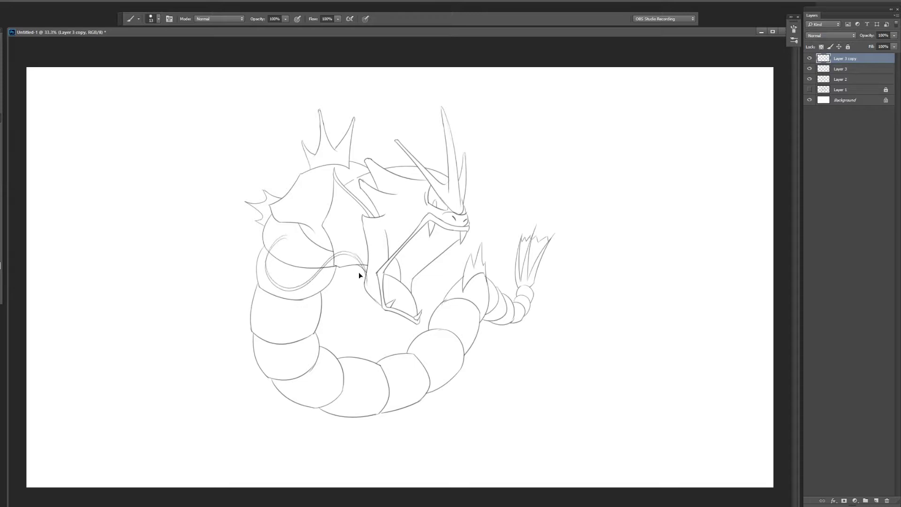
{"action": "key", "text": "ctrl+e"}
{"action": "key", "text": "e"}
{"action": "mouse_move", "coordinate": [282, 237]}
{"action": "left_mouse_down"}
{"action": "mouse_move", "coordinate": [269, 269]}
{"action": "mouse_move", "coordinate": [281, 246]}
{"action": "left_mouse_up"}
{"action": "key", "text": "b"}
{"action": "key", "text": "ctrl+z"}
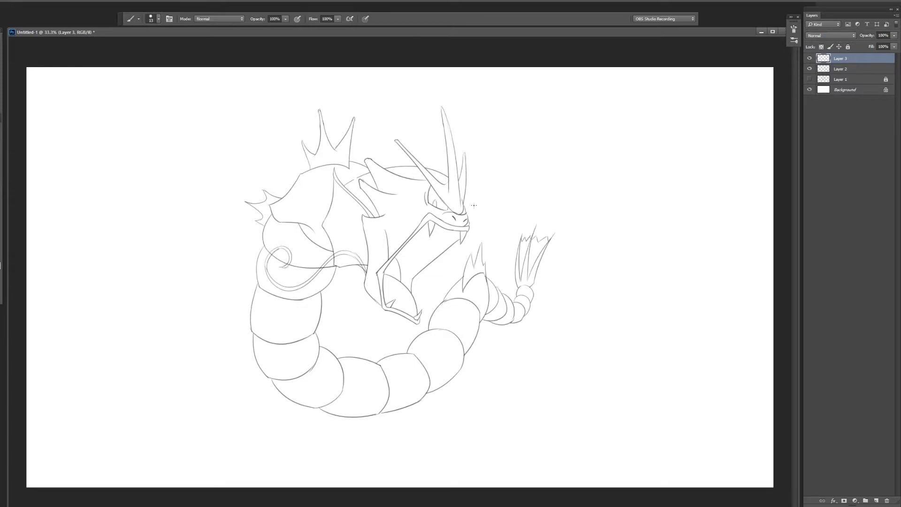
Draw a small curl at the swirl tip under the jaw on a new layer.
{"action": "key", "text": "ctrl+shift+alt+n"}
{"action": "mouse_move", "coordinate": [413, 277]}
{"action": "left_mouse_down"}
{"action": "mouse_move", "coordinate": [420, 308]}
{"action": "mouse_move", "coordinate": [401, 341]}
{"action": "mouse_move", "coordinate": [385, 329]}
{"action": "left_mouse_up"}
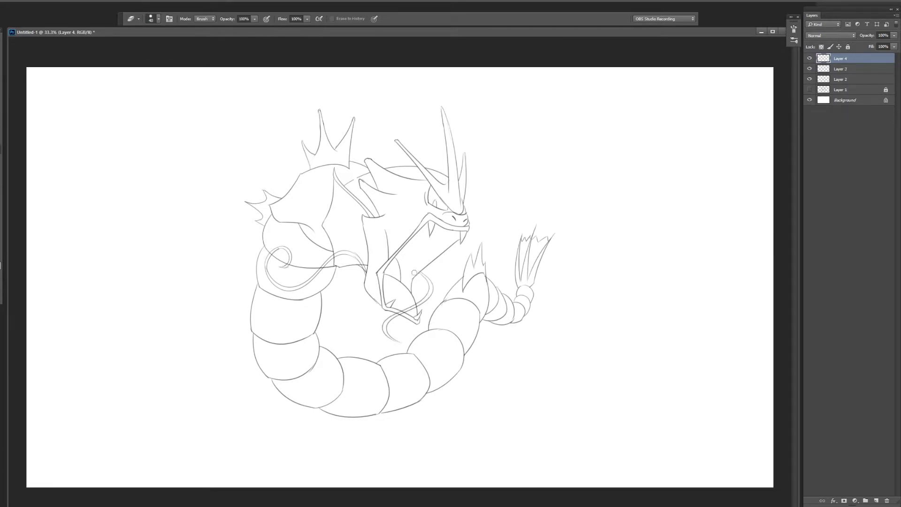
{"action": "key", "text": "ctrl+z"}
{"action": "key", "text": "ctrl+shift+n"}
{"action": "key", "text": "Return"}
{"action": "left_click_drag", "start_coordinate": [397, 332], "coordinate": [404, 334]}
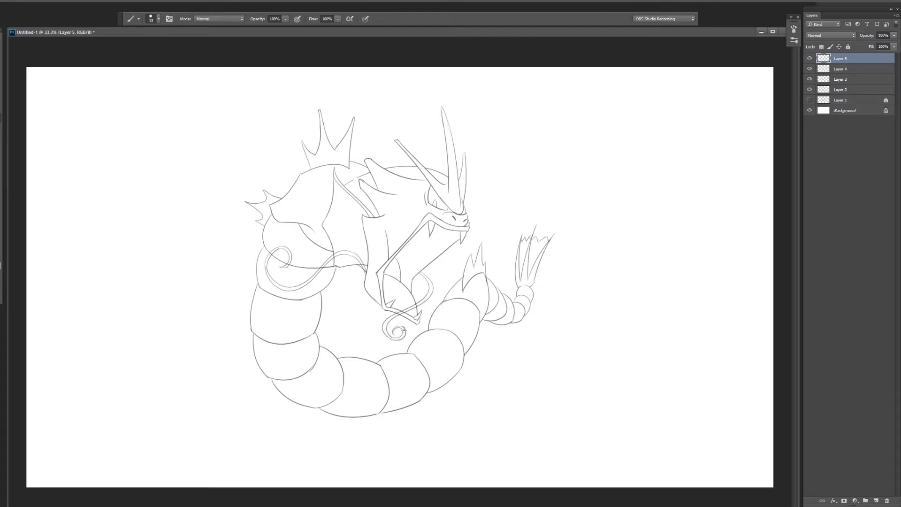
{"action": "key", "text": "ctrl+z"}
{"action": "key", "text": "e"}
{"action": "key", "text": "ctrl+alt+z"}
{"action": "key", "text": "ctrl+alt+z"}
{"action": "key", "text": "ctrl+alt+z"}
Redraw the coil lines on Layer 3, down the left of the body and across the right coil.
{"action": "scroll", "coordinate": [366, 277], "scroll_direction": "up", "scroll_amount": 3}
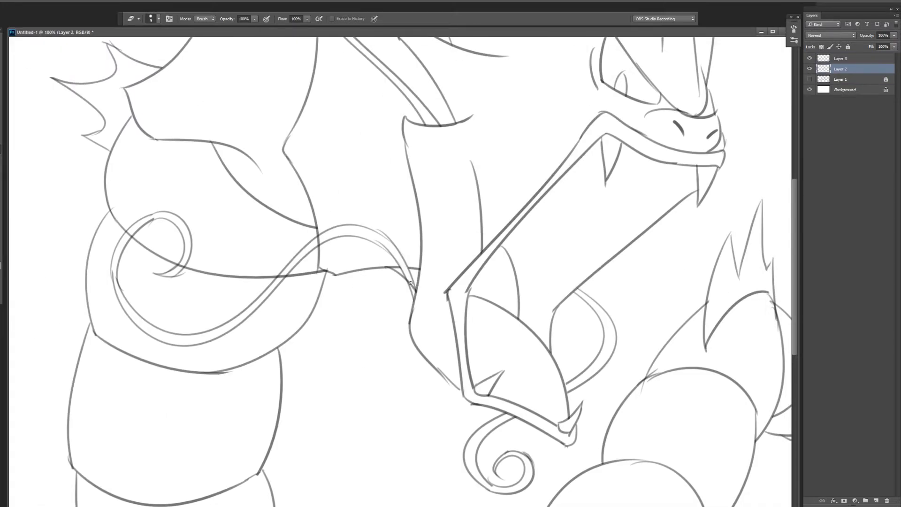
{"action": "key", "text": "alt+bracketright"}
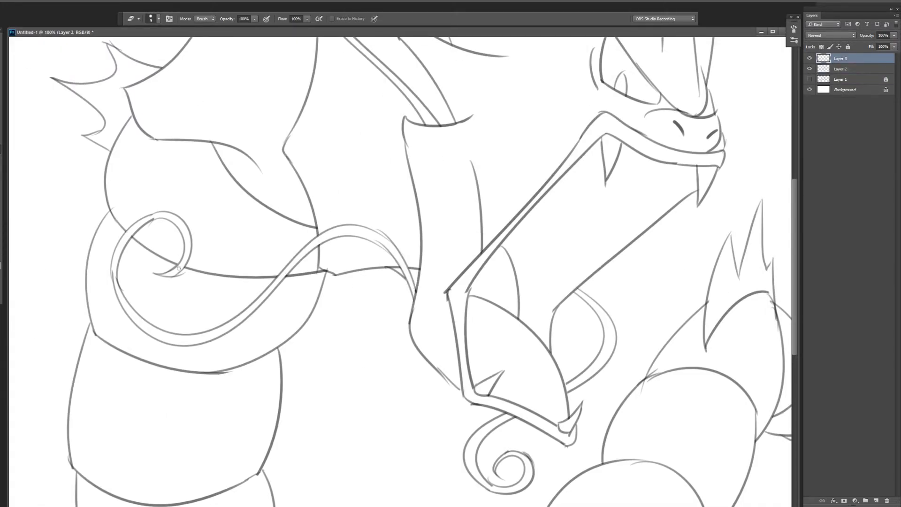
{"action": "scroll", "coordinate": [320, 217], "scroll_direction": "down", "scroll_amount": 3}
{"action": "key", "text": "b"}
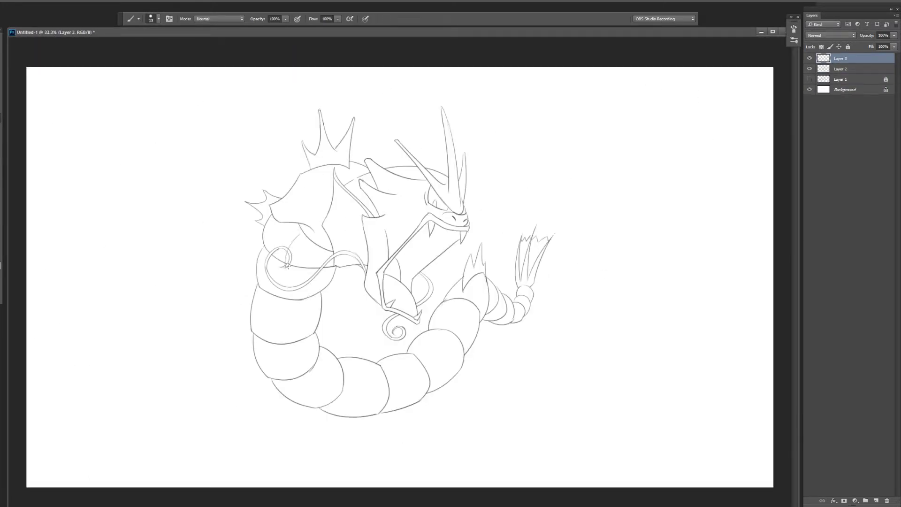
{"action": "left_click_drag", "start_coordinate": [305, 230], "coordinate": [264, 342]}
{"action": "scroll", "coordinate": [264, 342], "scroll_direction": "down", "scroll_amount": 1}
{"action": "key", "text": "e"}
{"action": "key", "text": "b"}
{"action": "left_click_drag", "start_coordinate": [393, 349], "coordinate": [453, 312]}
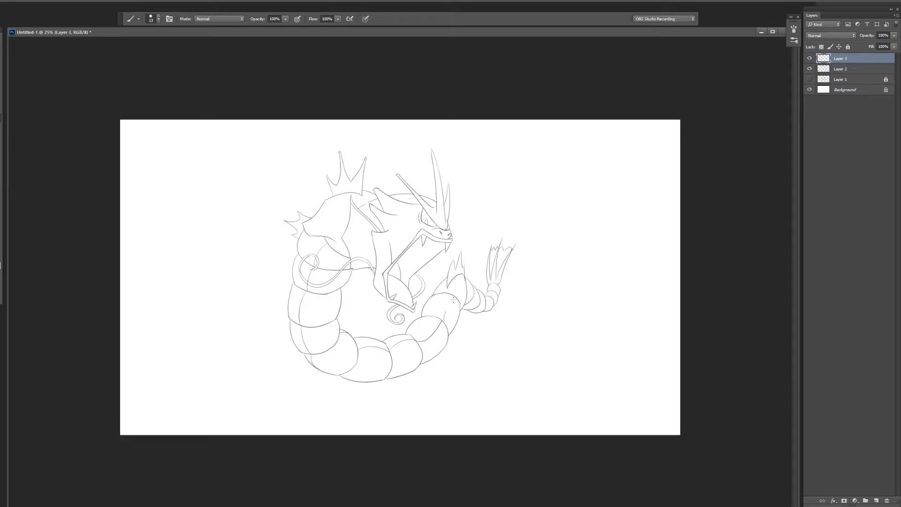
Sketch oval markings and a short stroke on the left body coil on a new layer.
{"action": "key", "text": "ctrl+shift+alt+n"}
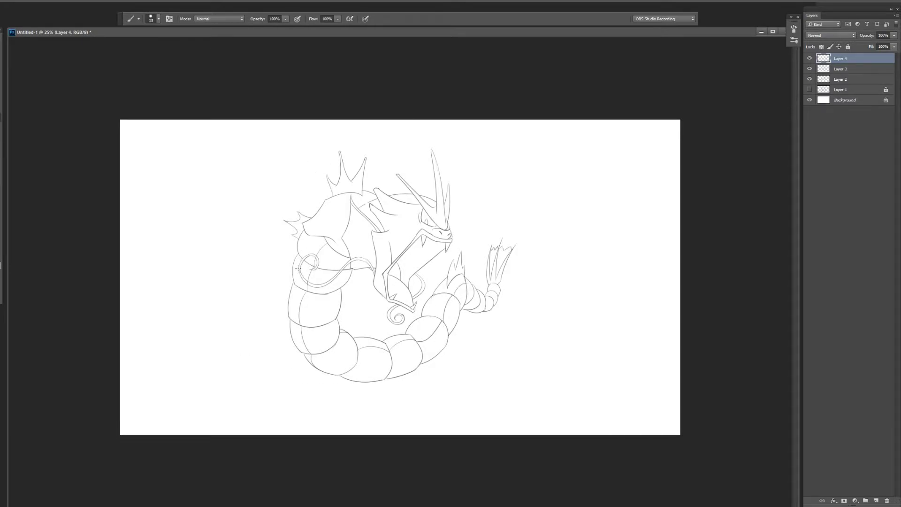
{"action": "left_click_drag", "start_coordinate": [294, 305], "coordinate": [310, 281]}
{"action": "left_click_drag", "start_coordinate": [300, 319], "coordinate": [304, 324]}
{"action": "key", "text": "e"}
{"action": "scroll", "coordinate": [473, 292], "scroll_direction": "up", "scroll_amount": 4}
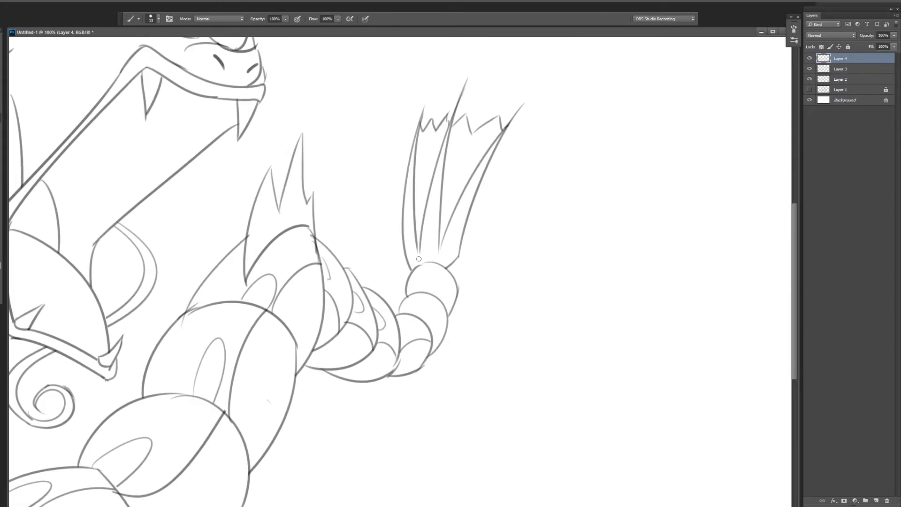
{"action": "scroll", "coordinate": [418, 259], "scroll_direction": "down", "scroll_amount": 4}
{"action": "key", "text": "Delete"}
Erase stray lines around the coils, then undo the merge to restore Layer 4.
{"action": "key", "text": "e"}
{"action": "scroll", "coordinate": [316, 225], "scroll_direction": "up", "scroll_amount": 4}
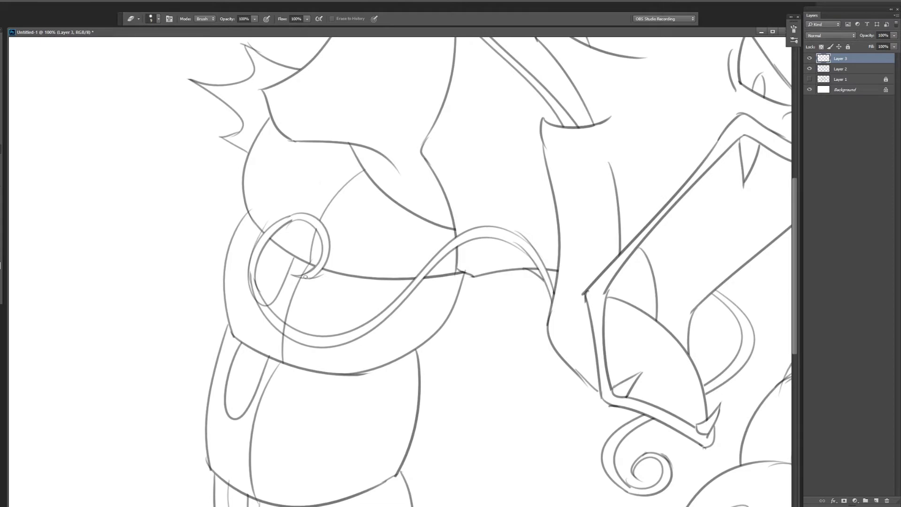
{"action": "scroll", "coordinate": [263, 306], "scroll_direction": "down", "scroll_amount": 5}
{"action": "scroll", "coordinate": [249, 434], "scroll_direction": "right", "scroll_amount": 5}
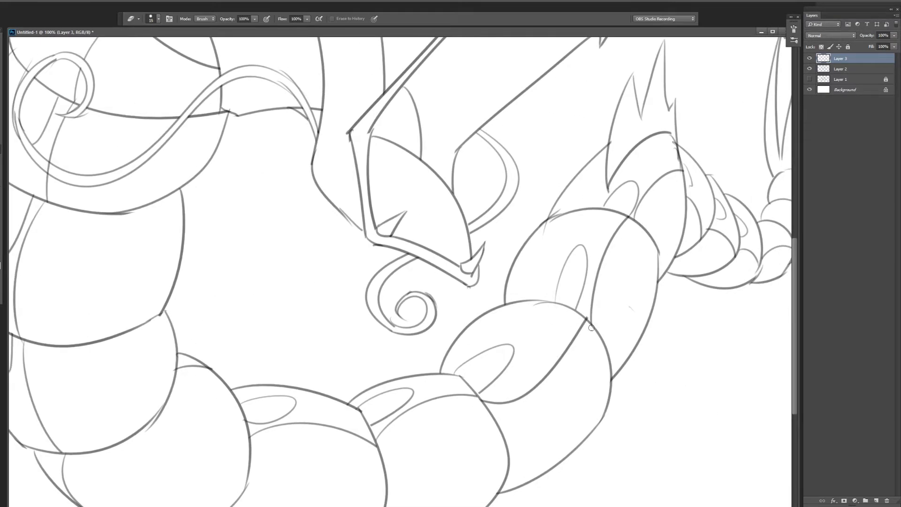
{"action": "scroll", "coordinate": [647, 237], "scroll_direction": "down", "scroll_amount": 2}
{"action": "scroll", "coordinate": [634, 263], "scroll_direction": "down", "scroll_amount": 2}
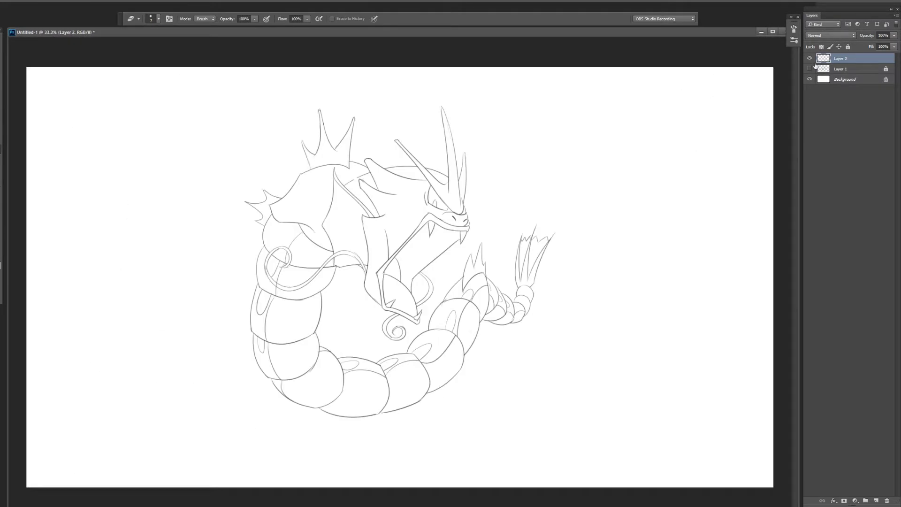
{"action": "key", "text": "ctrl+z"}
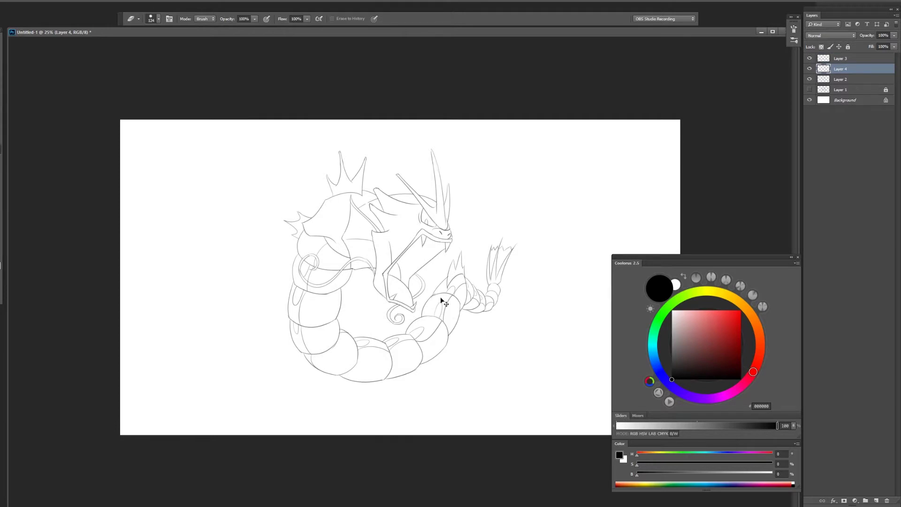
Paint a large light blue (#4FAECC) blob covering the whole dragon on a layer below the line art.
{"action": "key", "text": "ctrl+z"}
{"action": "key", "text": "b"}
{"action": "left_click", "coordinate": [653, 352]}
{"action": "left_click", "coordinate": [714, 324]}
{"action": "left_click_drag", "start_coordinate": [394, 141], "coordinate": [291, 389]}
{"action": "left_click_drag", "start_coordinate": [380, 343], "coordinate": [557, 332]}
{"action": "key", "text": "ctrl+j"}
{"action": "key", "text": "ctrl+plus"}
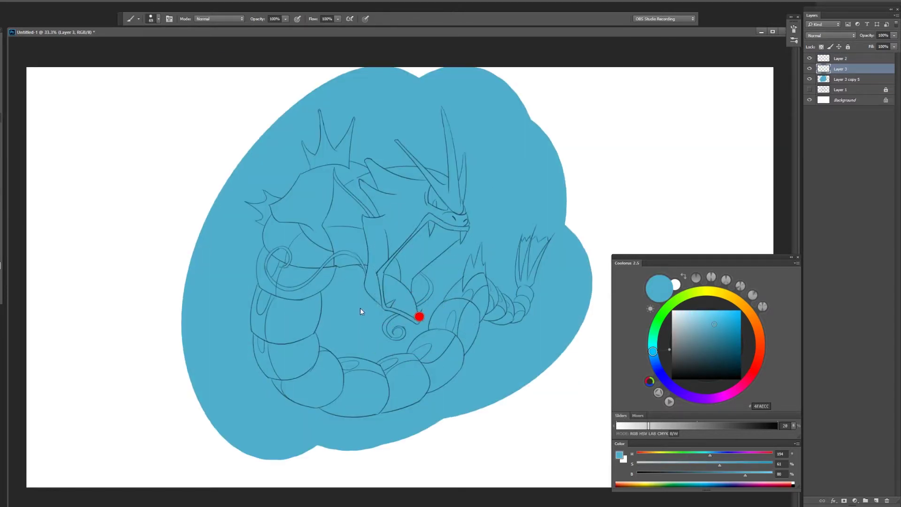
Pick a darker teal and paint shadow strokes on the neck and near the head.
{"action": "left_click", "coordinate": [724, 339]}
{"action": "left_click_drag", "start_coordinate": [398, 242], "coordinate": [425, 224]}
{"action": "left_click_drag", "start_coordinate": [376, 174], "coordinate": [396, 196]}
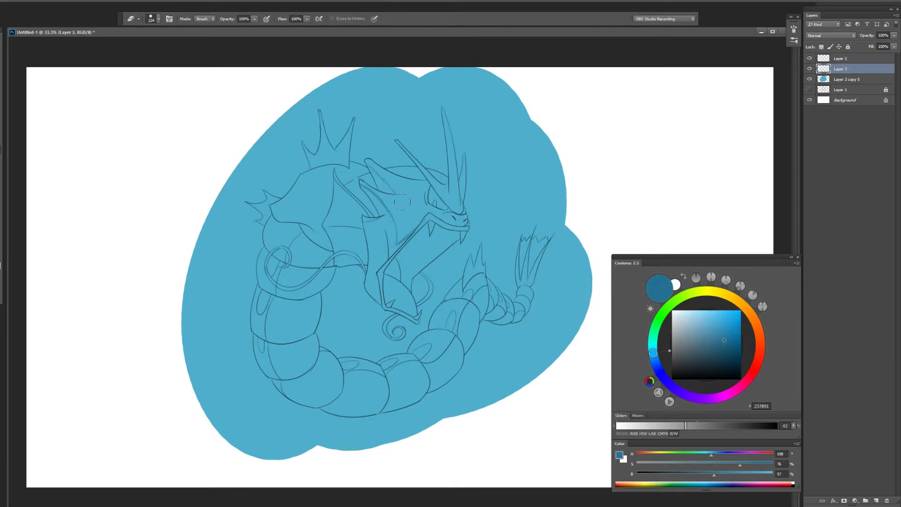
{"action": "key", "text": "e"}
{"action": "key", "text": "b"}
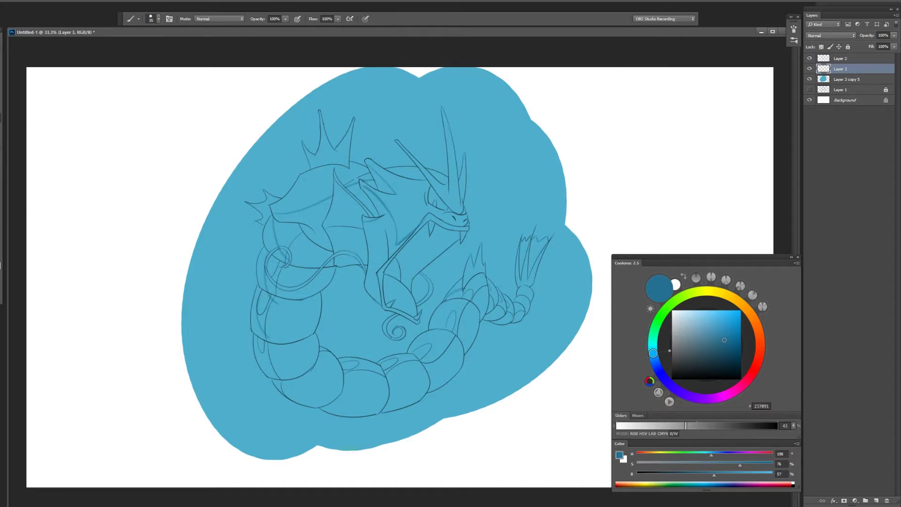
{"action": "key", "text": "ctrl+1"}
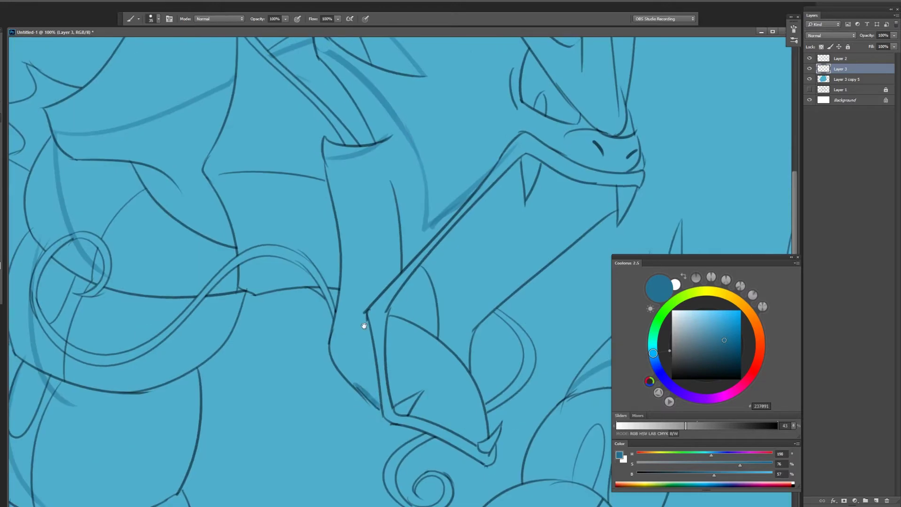
Duplicate the line layer and bucket-fill the jaw regions dark teal, then merge the copies into Layer 3.
{"action": "key", "text": "ctrl+minus"}
{"action": "key", "text": "ctrl+minus"}
{"action": "key", "text": "g"}
{"action": "key", "text": "ctrl+minus"}
{"action": "key", "text": "ctrl+1"}
{"action": "key", "text": "ctrl+j"}
{"action": "left_click", "coordinate": [819, 68]}
{"action": "key", "text": "ctrl+minus"}
{"action": "left_click", "coordinate": [417, 282]}
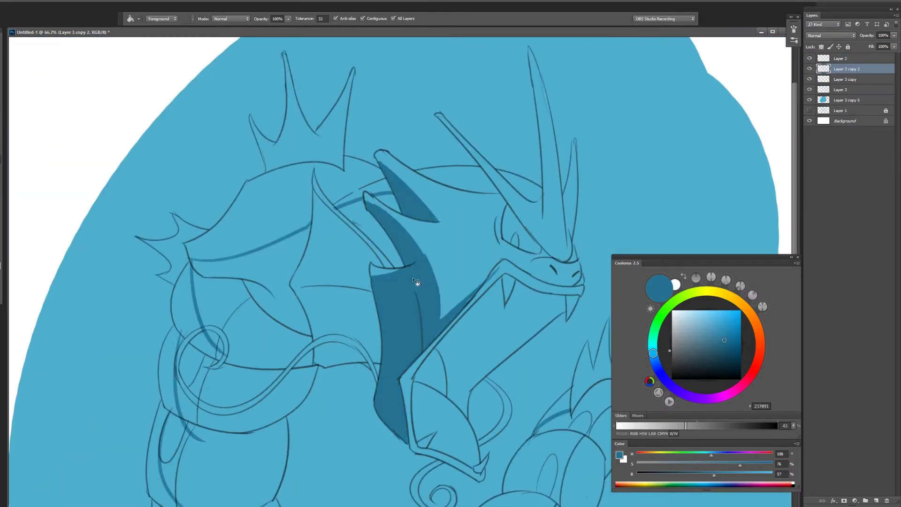
{"action": "key", "text": "ctrl+e"}
{"action": "key", "text": "ctrl+e"}
Fill the neck, upper body and left-side body strips with dark teal shadow.
{"action": "left_click", "coordinate": [371, 220]}
{"action": "left_click", "coordinate": [235, 272]}
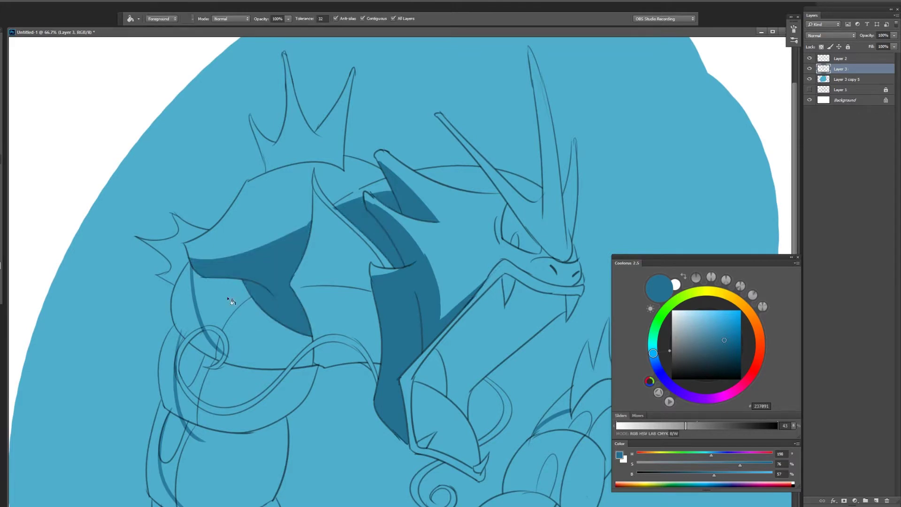
{"action": "left_click", "coordinate": [230, 300]}
{"action": "left_click_drag", "start_coordinate": [230, 300], "coordinate": [317, 248]}
{"action": "left_click", "coordinate": [284, 343]}
{"action": "left_click", "coordinate": [265, 422]}
{"action": "key", "text": "b"}
{"action": "key", "text": "e"}
{"action": "key", "text": "alt+bracketright"}
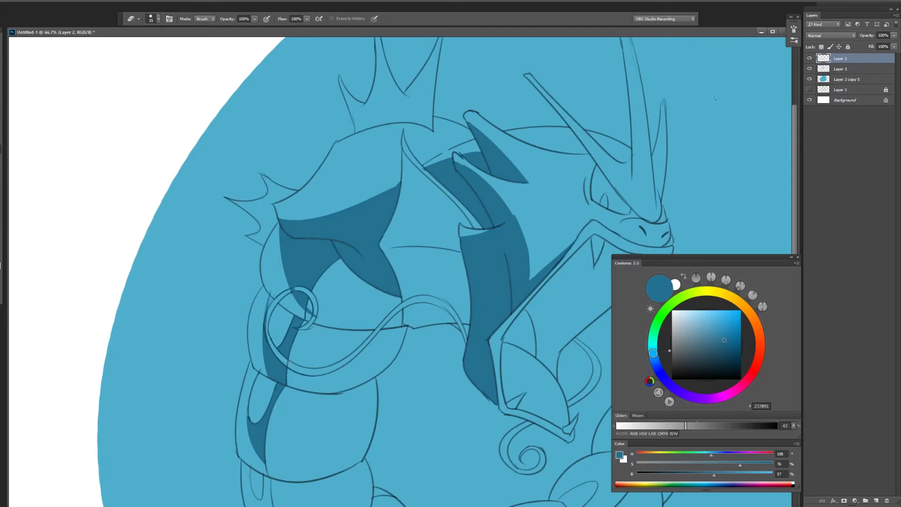
{"action": "key", "text": "alt+bracketleft"}
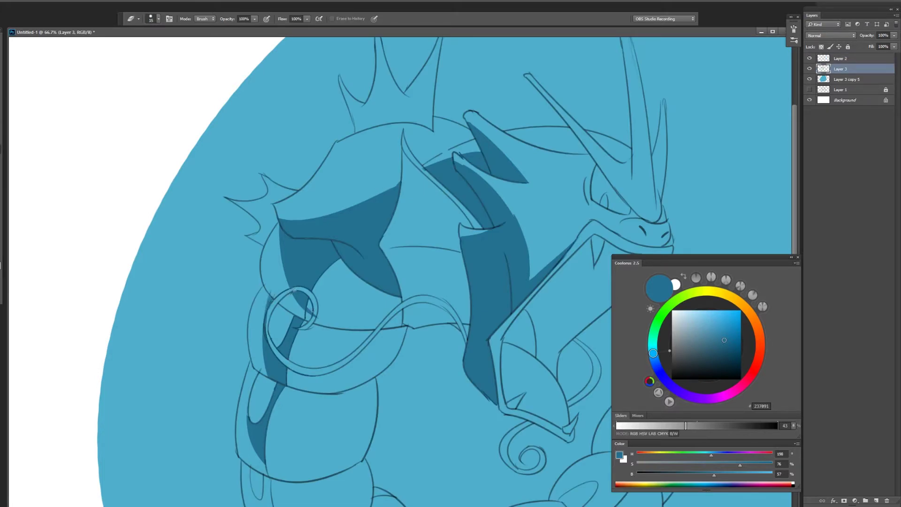
Brush dark teal shading along the snout, then pick a tan belly colour on a new layer.
{"action": "scroll", "coordinate": [269, 326], "scroll_direction": "down", "scroll_amount": 5}
{"action": "key", "text": "ctrl+minus"}
{"action": "key", "text": "b"}
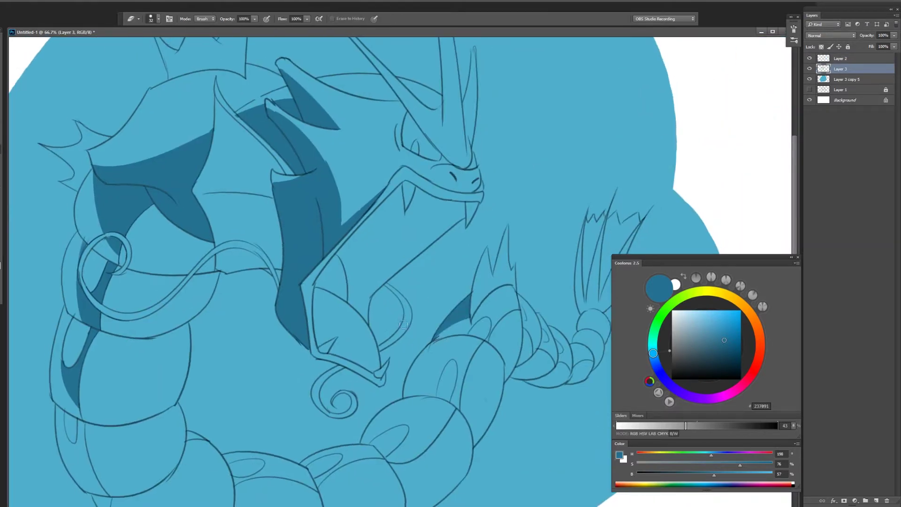
{"action": "mouse_move", "coordinate": [437, 197]}
{"action": "left_mouse_down"}
{"action": "mouse_move", "coordinate": [461, 199]}
{"action": "mouse_move", "coordinate": [460, 206]}
{"action": "left_mouse_up"}
{"action": "key", "text": "e"}
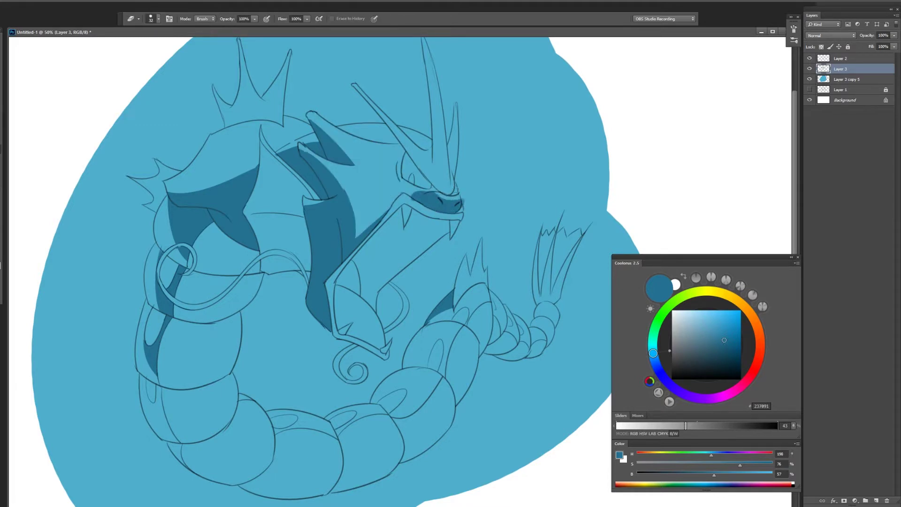
{"action": "key", "text": "b"}
{"action": "left_click_drag", "start_coordinate": [385, 146], "coordinate": [408, 152]}
{"action": "key", "text": "e"}
{"action": "key", "text": "b"}
{"action": "key", "text": "ctrl+shift+alt+n"}
{"action": "mouse_move", "coordinate": [653, 352]}
{"action": "left_mouse_down"}
{"action": "mouse_move", "coordinate": [742, 305]}
{"action": "mouse_move", "coordinate": [758, 330]}
{"action": "left_mouse_up"}
Paint Bucket the upper belly region, loop band and two lower segments greyish-brown.
{"action": "left_click", "coordinate": [685, 336]}
{"action": "key", "text": "g"}
{"action": "left_click", "coordinate": [251, 257]}
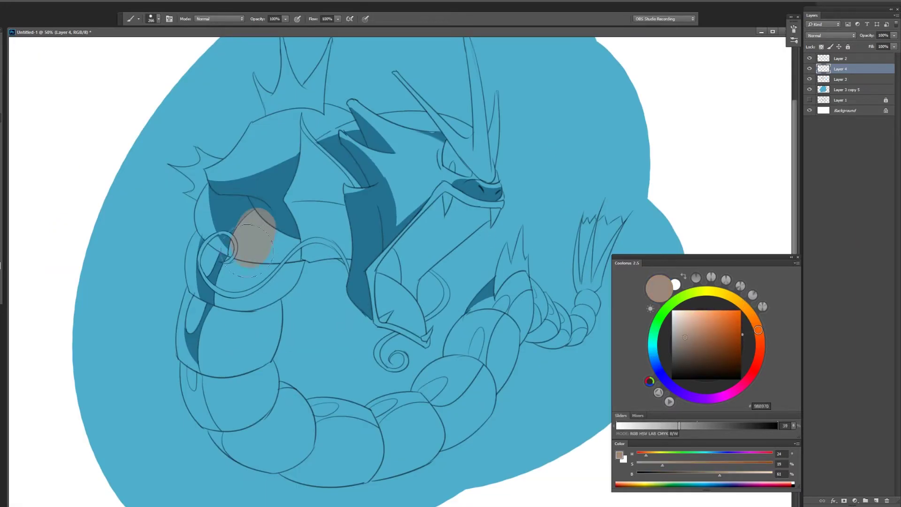
{"action": "left_click", "coordinate": [295, 270]}
{"action": "key", "text": "b"}
{"action": "right_click", "coordinate": [303, 262]}
{"action": "key", "text": "g"}
{"action": "left_click", "coordinate": [240, 337]}
{"action": "left_click", "coordinate": [300, 444]}
Fill the remaining belly segments greyish-brown and check the full coil.
{"action": "key", "text": "ctrl+plus"}
{"action": "scroll", "coordinate": [423, 329], "scroll_direction": "down", "scroll_amount": 5}
{"action": "left_click", "coordinate": [368, 220]}
{"action": "scroll", "coordinate": [469, 234], "scroll_direction": "up", "scroll_amount": 2}
{"action": "left_click", "coordinate": [547, 146]}
{"action": "key", "text": "ctrl+minus"}
{"action": "key", "text": "ctrl+minus"}
{"action": "key", "text": "ctrl+plus"}
{"action": "key", "text": "ctrl+minus"}
On a new layer, brush cream #EFD9CB highlight stripes along the body segments.
{"action": "key", "text": "b"}
{"action": "key", "text": "ctrl+shift+alt+n"}
{"action": "left_click", "coordinate": [682, 314]}
{"action": "left_click_drag", "start_coordinate": [331, 267], "coordinate": [324, 285]}
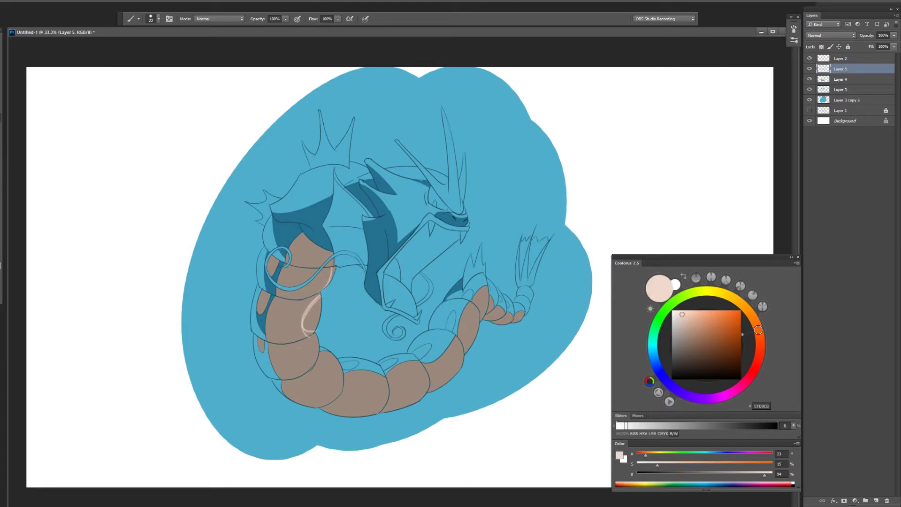
{"action": "mouse_move", "coordinate": [391, 383]}
{"action": "left_mouse_down"}
{"action": "mouse_move", "coordinate": [427, 373]}
{"action": "mouse_move", "coordinate": [463, 348]}
{"action": "mouse_move", "coordinate": [486, 290]}
{"action": "left_mouse_up"}
{"action": "key", "text": "e"}
{"action": "key", "text": "b"}
{"action": "scroll", "coordinate": [422, 358], "scroll_direction": "up", "scroll_amount": 3}
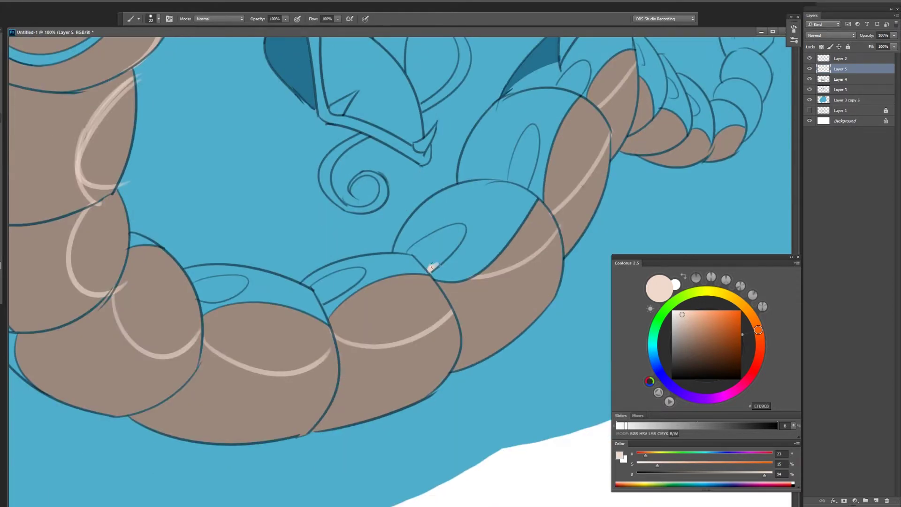
Paint cream highlight ovals into the lower belly ellipses and a small tail highlight.
{"action": "left_click_drag", "start_coordinate": [196, 285], "coordinate": [245, 283]}
{"action": "left_click_drag", "start_coordinate": [314, 298], "coordinate": [362, 272]}
{"action": "left_click_drag", "start_coordinate": [409, 256], "coordinate": [464, 228]}
{"action": "left_click_drag", "start_coordinate": [511, 181], "coordinate": [521, 157]}
{"action": "left_click_drag", "start_coordinate": [225, 357], "coordinate": [292, 369]}
{"action": "scroll", "coordinate": [291, 370], "scroll_direction": "down", "scroll_amount": 2}
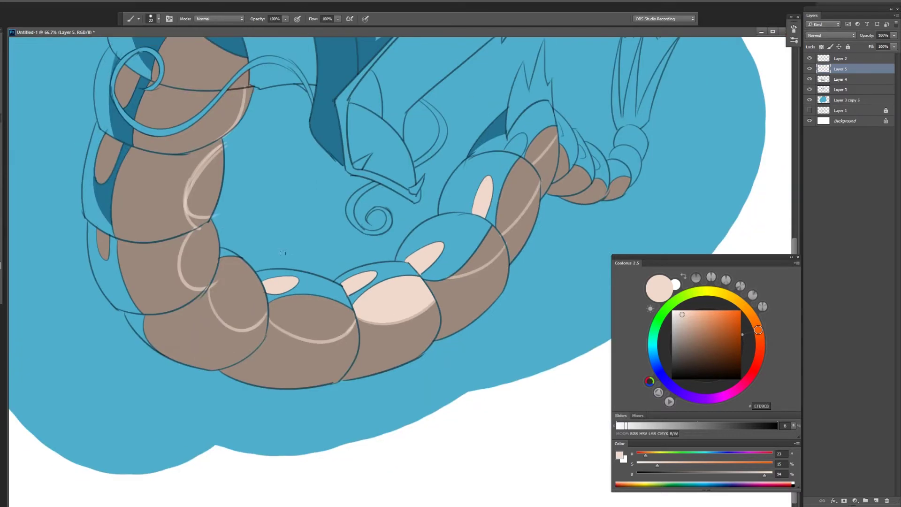
Add cream to the upper segment and inner-bend ellipses, merging the highlight copies with Ctrl+E.
{"action": "key", "text": "ctrl+j"}
{"action": "key", "text": "ctrl+j"}
{"action": "key", "text": "e"}
{"action": "key", "text": "b"}
{"action": "left_click_drag", "start_coordinate": [242, 230], "coordinate": [252, 286]}
{"action": "scroll", "coordinate": [399, 277], "scroll_direction": "up", "scroll_amount": 1}
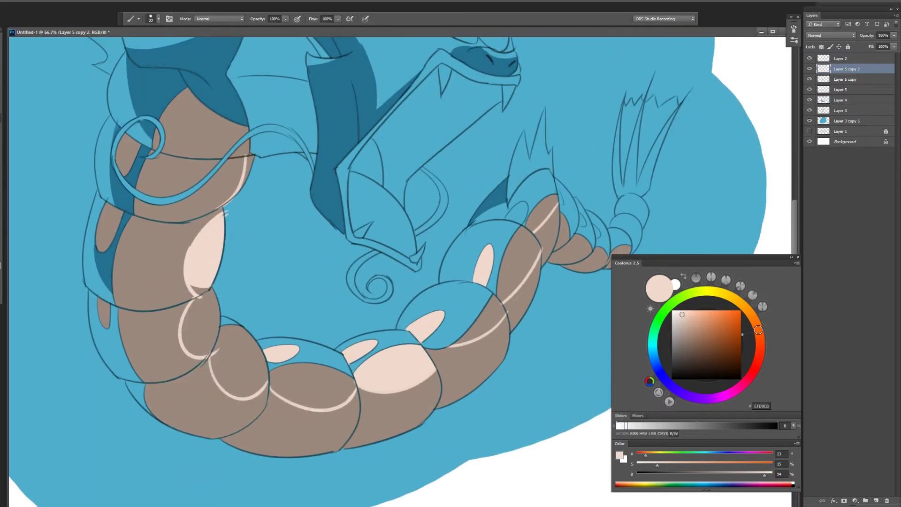
{"action": "key", "text": "g"}
{"action": "left_click", "coordinate": [195, 329]}
{"action": "left_click", "coordinate": [235, 370]}
{"action": "key", "text": "ctrl+e"}
{"action": "key", "text": "ctrl+e"}
Fill two ellipses on the right-side body segments cream.
{"action": "left_click", "coordinate": [474, 326]}
{"action": "left_click", "coordinate": [526, 254]}
{"action": "key", "text": "e"}
{"action": "scroll", "coordinate": [517, 235], "scroll_direction": "up", "scroll_amount": 1}
{"action": "scroll", "coordinate": [491, 302], "scroll_direction": "down", "scroll_amount": 2}
{"action": "scroll", "coordinate": [491, 302], "scroll_direction": "up", "scroll_amount": 1}
{"action": "scroll", "coordinate": [491, 302], "scroll_direction": "up", "scroll_amount": 2}
Brush light-brown accents onto a tail segment tip and two body spikes.
{"action": "key", "text": "b"}
{"action": "scroll", "coordinate": [492, 302], "scroll_direction": "up", "scroll_amount": 2}
{"action": "left_click_drag", "start_coordinate": [301, 254], "coordinate": [287, 218]}
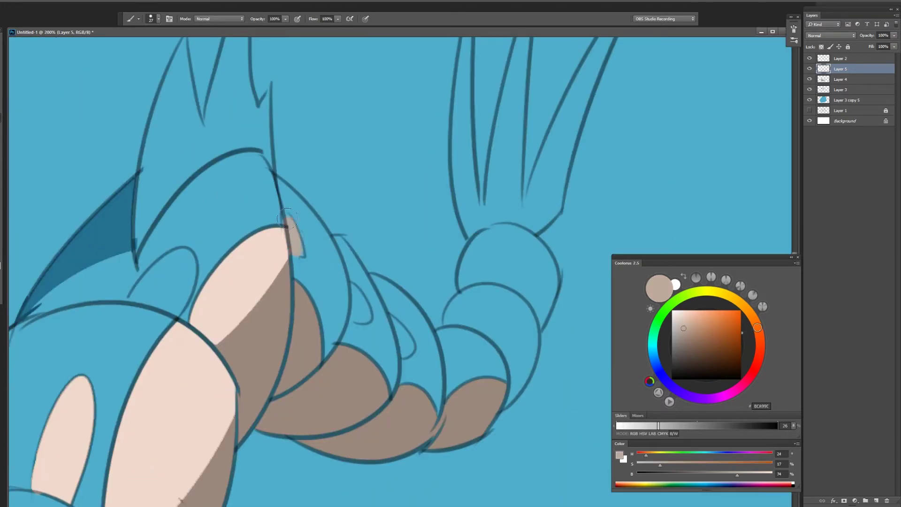
{"action": "left_click_drag", "start_coordinate": [370, 322], "coordinate": [354, 286]}
{"action": "left_click_drag", "start_coordinate": [414, 351], "coordinate": [394, 318]}
{"action": "scroll", "coordinate": [282, 282], "scroll_direction": "down", "scroll_amount": 2}
{"action": "scroll", "coordinate": [282, 281], "scroll_direction": "up", "scroll_amount": 2}
Fill the left belly oval cream.
{"action": "key", "text": "g"}
{"action": "left_click", "coordinate": [158, 295]}
{"action": "scroll", "coordinate": [158, 294], "scroll_direction": "down", "scroll_amount": 1}
{"action": "scroll", "coordinate": [338, 256], "scroll_direction": "down", "scroll_amount": 2}
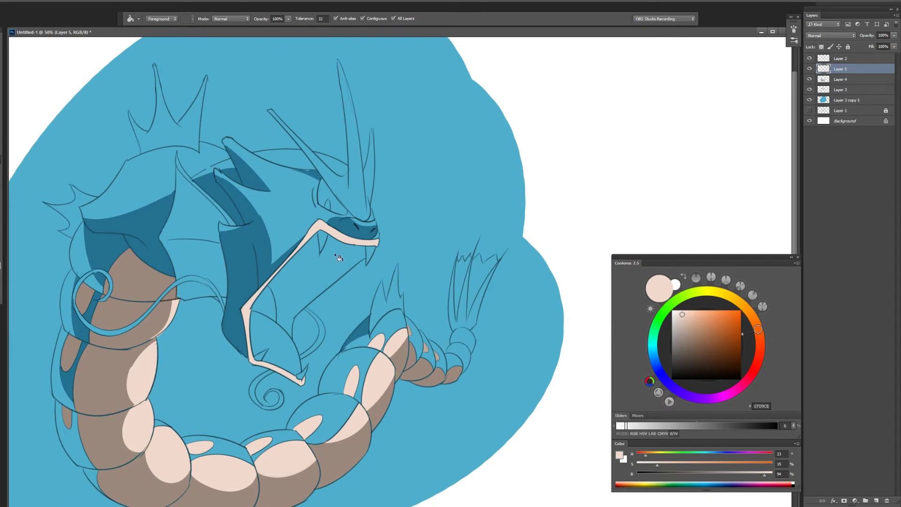
{"action": "key", "text": "ctrl+shift+alt+n"}
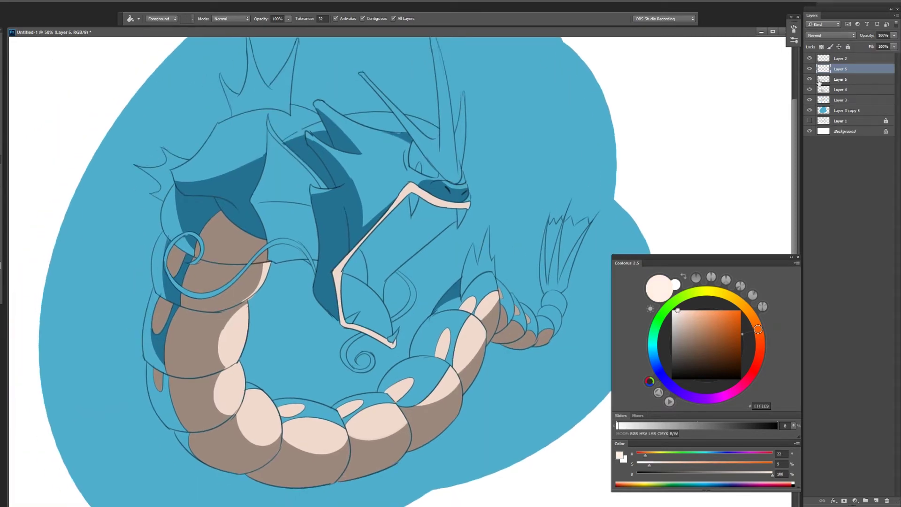
Paint the mouth interior dark red with a darker left corner.
{"action": "key", "text": "b"}
{"action": "left_click", "coordinate": [714, 357]}
{"action": "left_click_drag", "start_coordinate": [366, 287], "coordinate": [446, 208]}
{"action": "scroll", "coordinate": [399, 282], "scroll_direction": "up", "scroll_amount": 1}
{"action": "left_click_drag", "start_coordinate": [333, 258], "coordinate": [354, 272]}
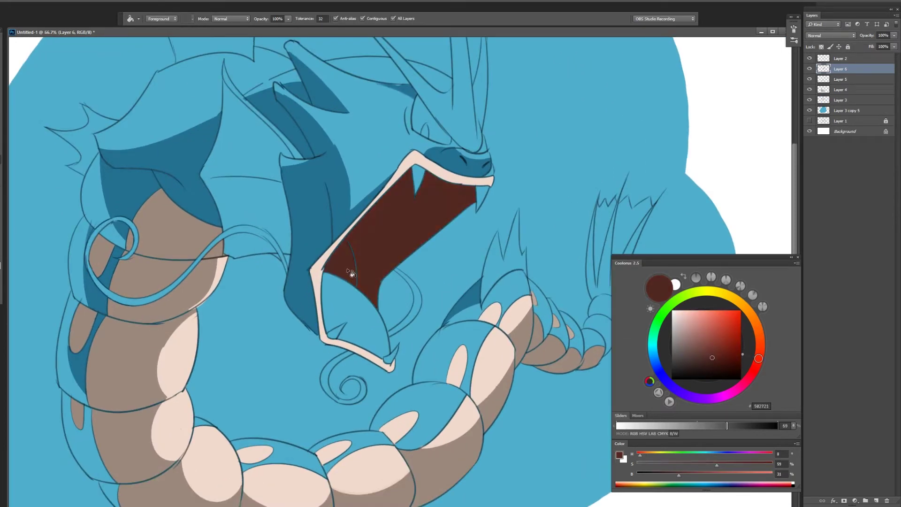
Fill the tongue purple-pink and turn the swirl below the mouth dark purple.
{"action": "key", "text": "g"}
{"action": "left_click", "coordinate": [735, 390]}
{"action": "left_click", "coordinate": [708, 346]}
{"action": "left_click", "coordinate": [361, 321]}
{"action": "left_click", "coordinate": [368, 301]}
On new layers, add a light pink tongue stroke and erase purple to leave the lower tongue pink.
{"action": "key", "text": "b"}
{"action": "key", "text": "ctrl+shift+alt+n"}
{"action": "left_click", "coordinate": [752, 372]}
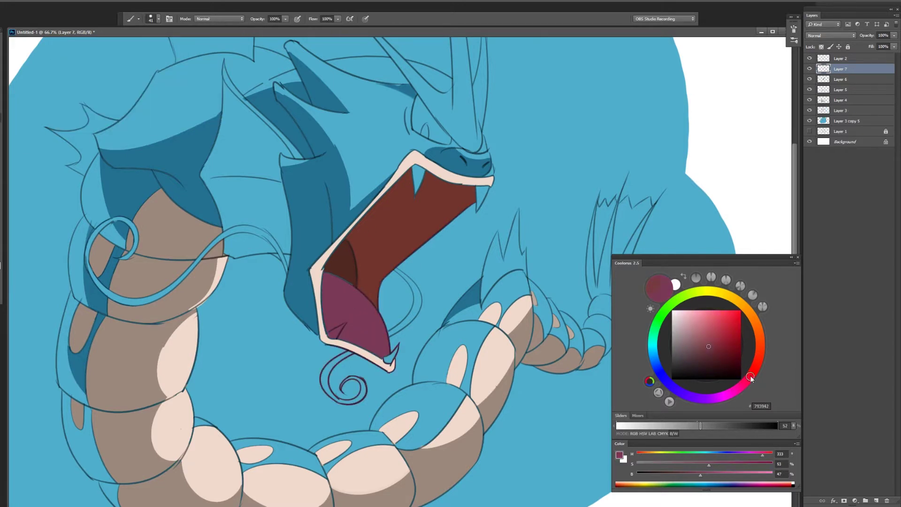
{"action": "left_click", "coordinate": [703, 315]}
{"action": "key", "text": "ctrl+shift+alt+n"}
{"action": "mouse_move", "coordinate": [328, 337]}
{"action": "left_mouse_down"}
{"action": "mouse_move", "coordinate": [342, 302]}
{"action": "mouse_move", "coordinate": [394, 316]}
{"action": "left_mouse_up"}
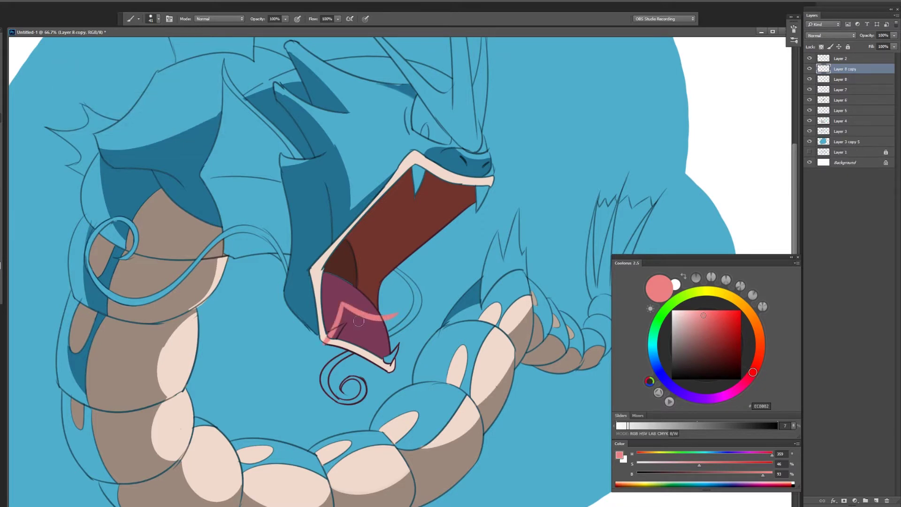
{"action": "key", "text": "ctrl+plus"}
{"action": "key", "text": "ctrl+plus"}
{"action": "key", "text": "e"}
{"action": "left_click_drag", "start_coordinate": [211, 443], "coordinate": [329, 469]}
{"action": "key", "text": "ctrl+minus"}
{"action": "key", "text": "ctrl+minus"}
{"action": "key", "text": "ctrl+minus"}
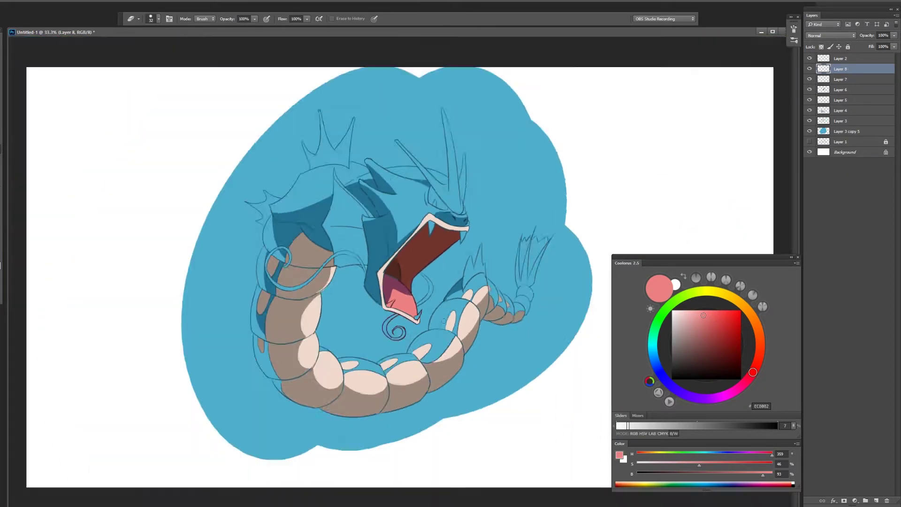
Paint dark blue shading along the back ridge on the body shading layer.
{"action": "left_click", "coordinate": [840, 121]}
{"action": "left_click", "coordinate": [362, 202], "text": "alt"}
{"action": "left_click_drag", "start_coordinate": [244, 179], "coordinate": [318, 181]}
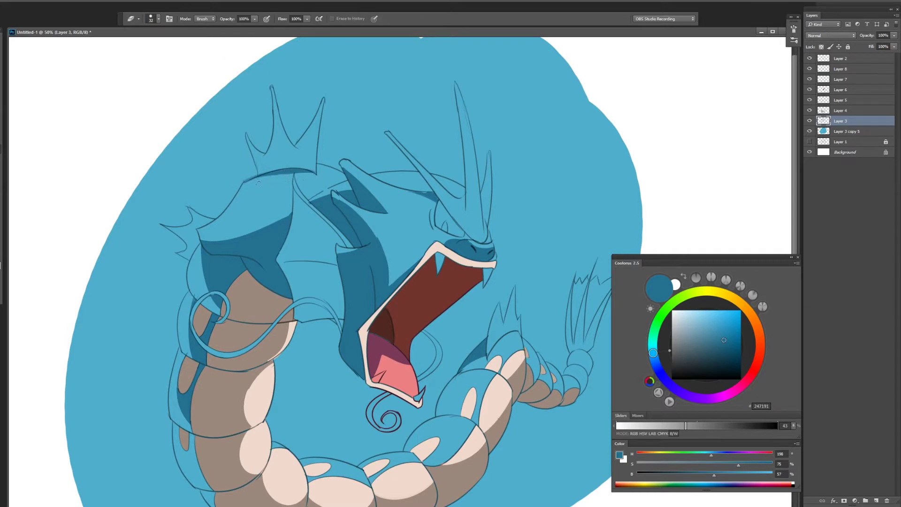
{"action": "left_click", "coordinate": [652, 347]}
On a new layer, paint the head horns dark teal #1F6368.
{"action": "left_click", "coordinate": [721, 351]}
{"action": "key", "text": "ctrl+shift+alt+n"}
{"action": "key", "text": "b"}
{"action": "key", "text": "ctrl+plus"}
{"action": "key", "text": "ctrl+plus"}
{"action": "mouse_move", "coordinate": [317, 136]}
{"action": "left_mouse_down"}
{"action": "mouse_move", "coordinate": [352, 253]}
{"action": "mouse_move", "coordinate": [386, 295]}
{"action": "left_mouse_up"}
{"action": "mouse_move", "coordinate": [319, 412]}
{"action": "left_mouse_down"}
{"action": "mouse_move", "coordinate": [358, 402]}
{"action": "mouse_move", "coordinate": [316, 412]}
{"action": "left_mouse_up"}
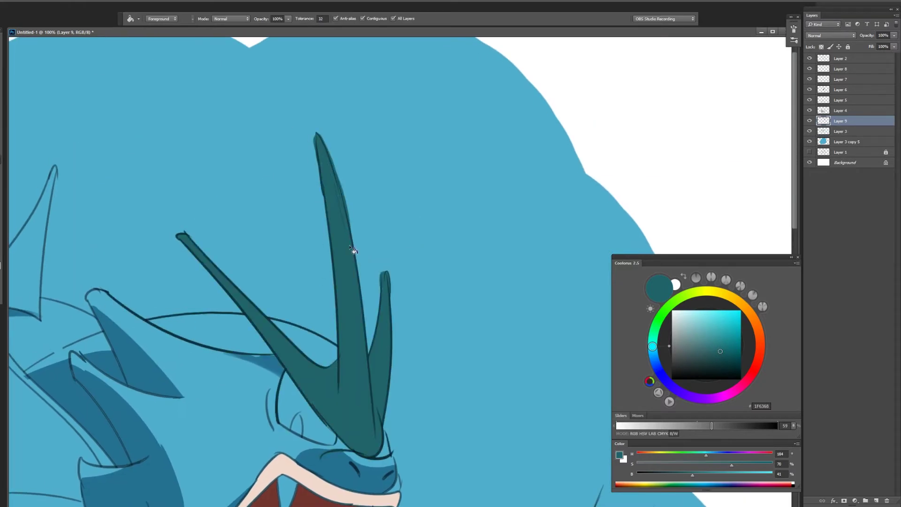
On another new layer, paint the back crest spikes grey #6B7678.
{"action": "key", "text": "ctrl+shift+alt+n"}
{"action": "key", "text": "ctrl+minus"}
{"action": "key", "text": "ctrl+minus"}
{"action": "key", "text": "ctrl+plus"}
{"action": "left_click_drag", "start_coordinate": [263, 225], "coordinate": [319, 385]}
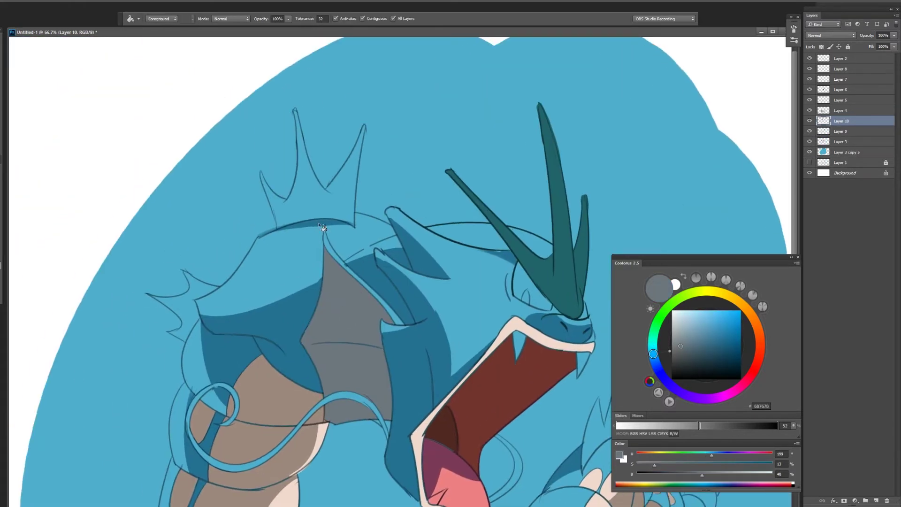
{"action": "left_click_drag", "start_coordinate": [282, 122], "coordinate": [357, 221]}
{"action": "key", "text": "ctrl+plus"}
{"action": "key", "text": "ctrl+plus"}
{"action": "key", "text": "ctrl+minus"}
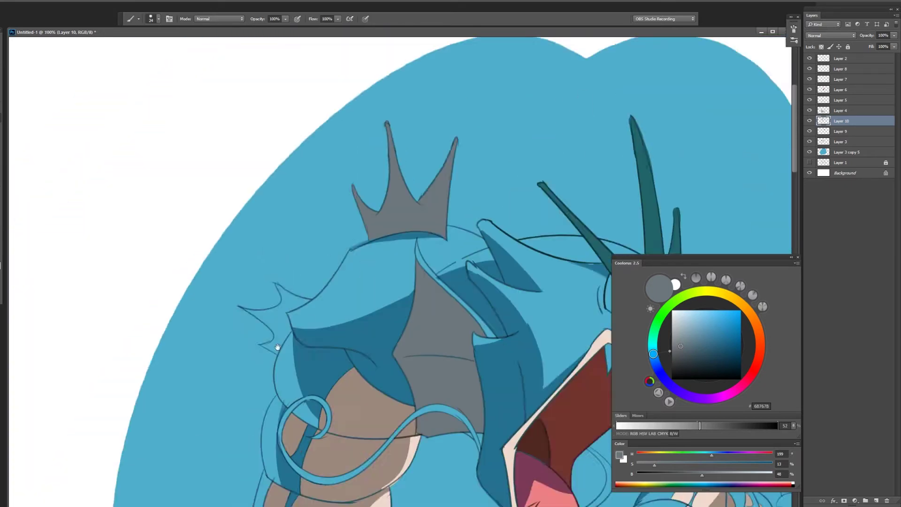
Fill the small side spikes grey and touch up the spike tips with a smaller brush.
{"action": "key", "text": "ctrl+plus"}
{"action": "scroll", "coordinate": [300, 138], "scroll_direction": "down", "scroll_amount": 2}
{"action": "key", "text": "g"}
{"action": "left_click", "coordinate": [334, 176]}
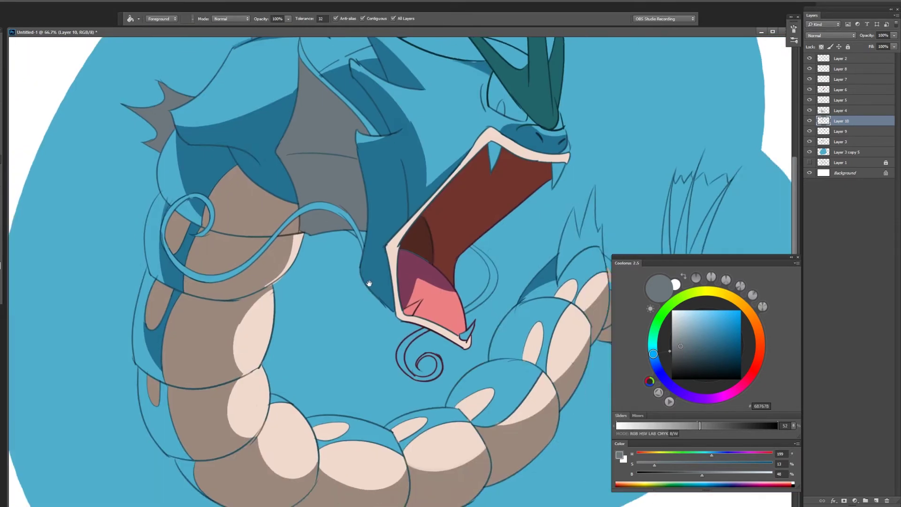
{"action": "left_click_drag", "start_coordinate": [334, 176], "coordinate": [516, 263]}
{"action": "key", "text": "b"}
{"action": "key", "text": "ctrl+plus"}
{"action": "key", "text": "bracketleft"}
{"action": "left_click_drag", "start_coordinate": [393, 196], "coordinate": [398, 219]}
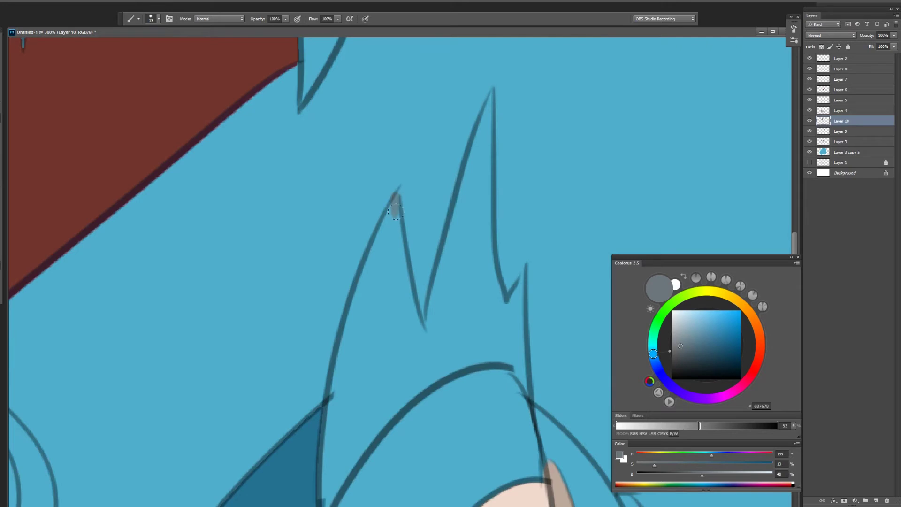
{"action": "left_click_drag", "start_coordinate": [429, 309], "coordinate": [431, 331]}
{"action": "key", "text": "ctrl+plus"}
{"action": "key", "text": "ctrl+minus"}
Fill the large side fin spike and the tail fin spikes grey.
{"action": "key", "text": "g"}
{"action": "left_click", "coordinate": [415, 352]}
{"action": "key", "text": "b"}
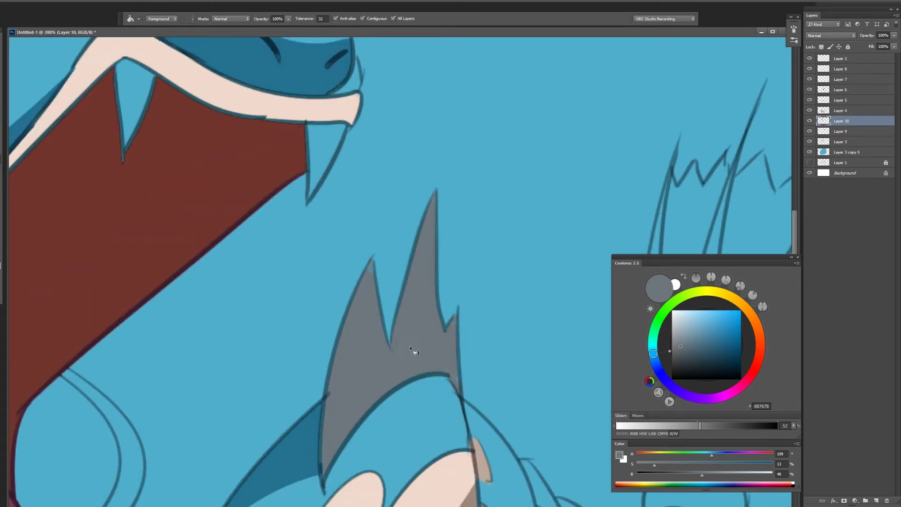
{"action": "key", "text": "ctrl+plus"}
{"action": "left_click_drag", "start_coordinate": [476, 384], "coordinate": [446, 365]}
{"action": "left_click_drag", "start_coordinate": [490, 371], "coordinate": [486, 390]}
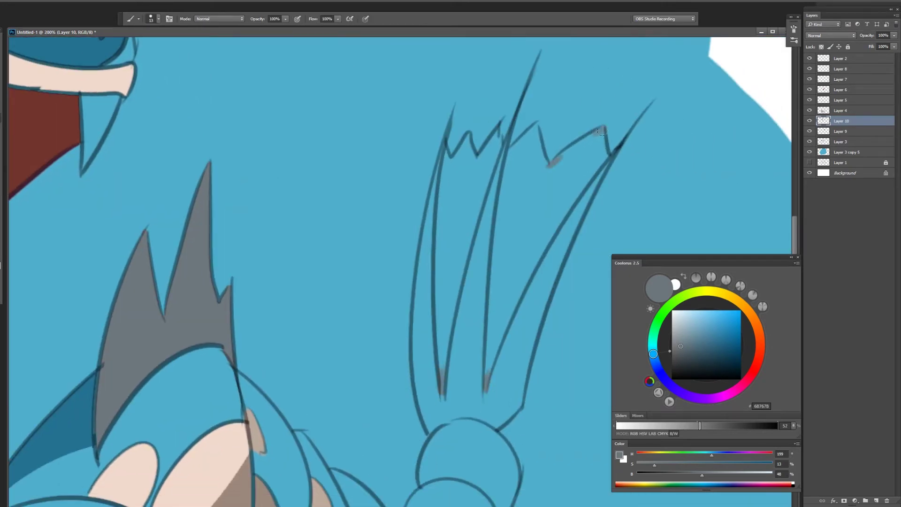
{"action": "key", "text": "ctrl+minus"}
{"action": "key", "text": "g"}
{"action": "left_click", "coordinate": [470, 254]}
{"action": "left_click", "coordinate": [421, 317]}
{"action": "key", "text": "ctrl+minus"}
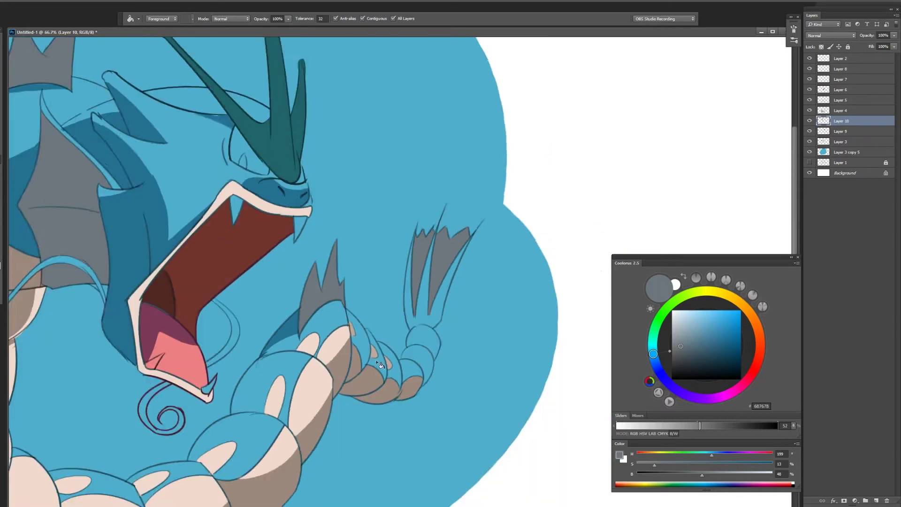
Add a highlight layer clipped to the grey spikes, using a pale lavender brush.
{"action": "key", "text": "ctrl+shift+alt+n"}
{"action": "key", "text": "ctrl+alt+g"}
{"action": "key", "text": "b"}
{"action": "left_click", "coordinate": [678, 313]}
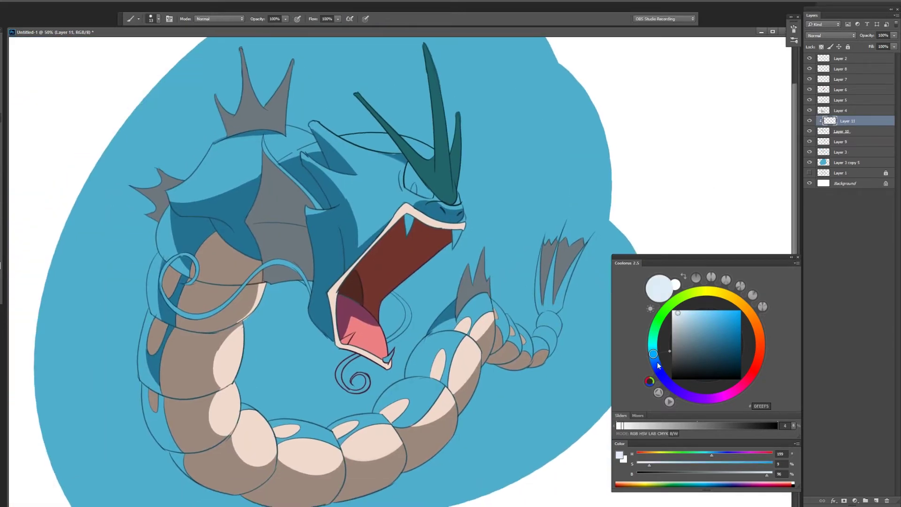
Brush pale lavender highlights on the grey fin spike and a zigzag down the crest.
{"action": "left_click", "coordinate": [676, 388]}
{"action": "scroll", "coordinate": [524, 359], "scroll_direction": "up", "scroll_amount": 1}
{"action": "left_click_drag", "start_coordinate": [331, 218], "coordinate": [328, 263]}
{"action": "left_click_drag", "start_coordinate": [361, 188], "coordinate": [359, 281]}
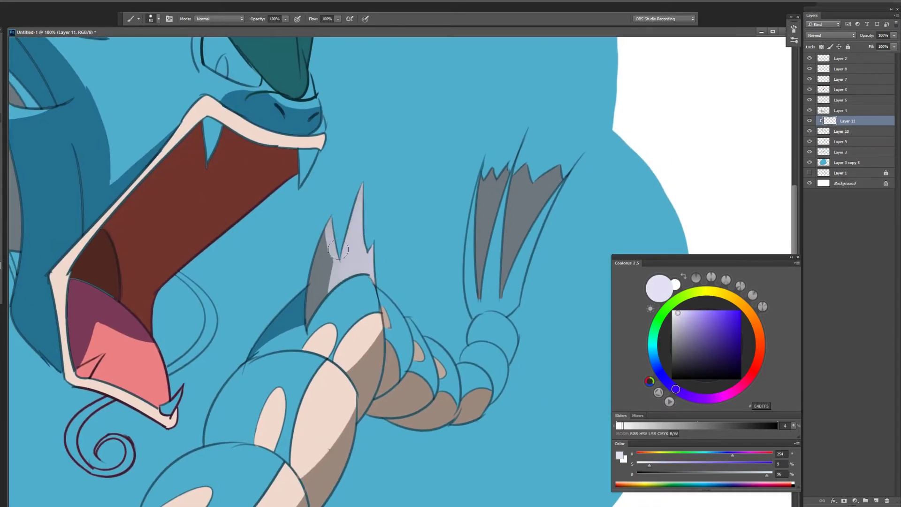
{"action": "key", "text": "ctrl+minus"}
{"action": "mouse_move", "coordinate": [415, 273]}
{"action": "left_mouse_down"}
{"action": "mouse_move", "coordinate": [413, 256]}
{"action": "mouse_move", "coordinate": [387, 333]}
{"action": "left_mouse_up"}
{"action": "mouse_move", "coordinate": [387, 333]}
{"action": "left_mouse_down"}
{"action": "mouse_move", "coordinate": [362, 291]}
{"action": "mouse_move", "coordinate": [418, 354]}
{"action": "left_mouse_up"}
Paint Bucket-fill the crest spike regions light lavender, refilling the lower spike grey-lavender.
{"action": "key", "text": "g"}
{"action": "left_click", "coordinate": [390, 324]}
{"action": "left_click", "coordinate": [413, 361]}
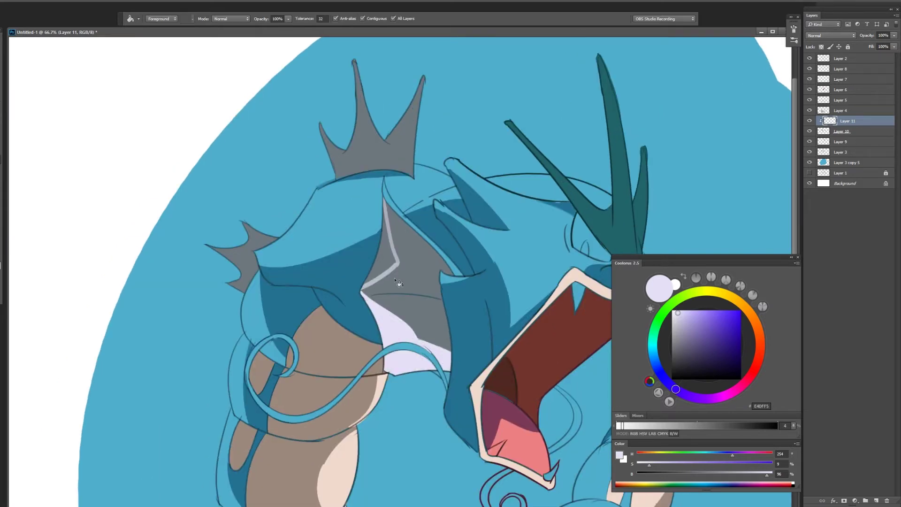
{"action": "left_click", "coordinate": [390, 256]}
{"action": "key", "text": "d"}
{"action": "key", "text": "x"}
{"action": "left_click", "coordinate": [391, 269], "text": "alt"}
{"action": "left_click", "coordinate": [404, 328]}
{"action": "key", "text": "ctrl+minus"}
{"action": "key", "text": "ctrl+plus"}
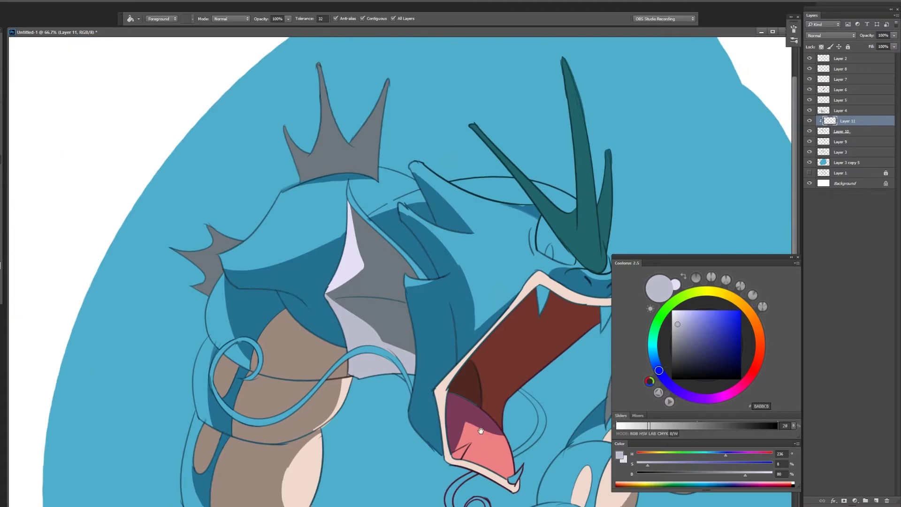
Brush a mid grey-lavender stroke on the left fin spike and smudge it soft.
{"action": "key", "text": "b"}
{"action": "left_click", "coordinate": [314, 168], "text": "alt"}
{"action": "left_click_drag", "start_coordinate": [323, 257], "coordinate": [296, 243]}
{"action": "key", "text": "ctrl+plus"}
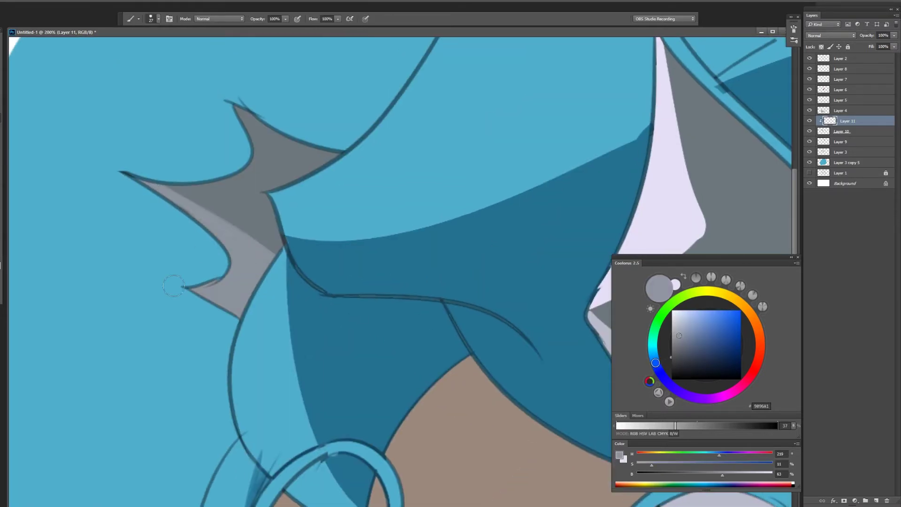
{"action": "key", "text": "ctrl+0"}
{"action": "key", "text": "ctrl+plus"}
{"action": "left_click_drag", "start_coordinate": [365, 220], "coordinate": [331, 224]}
{"action": "key", "text": "r"}
{"action": "left_click_drag", "start_coordinate": [347, 289], "coordinate": [332, 233]}
{"action": "left_click_drag", "start_coordinate": [526, 322], "coordinate": [486, 289]}
Smudge the dark blue shading on the head fin in the blue body shading layer.
{"action": "key", "text": "b"}
{"action": "key", "text": "r"}
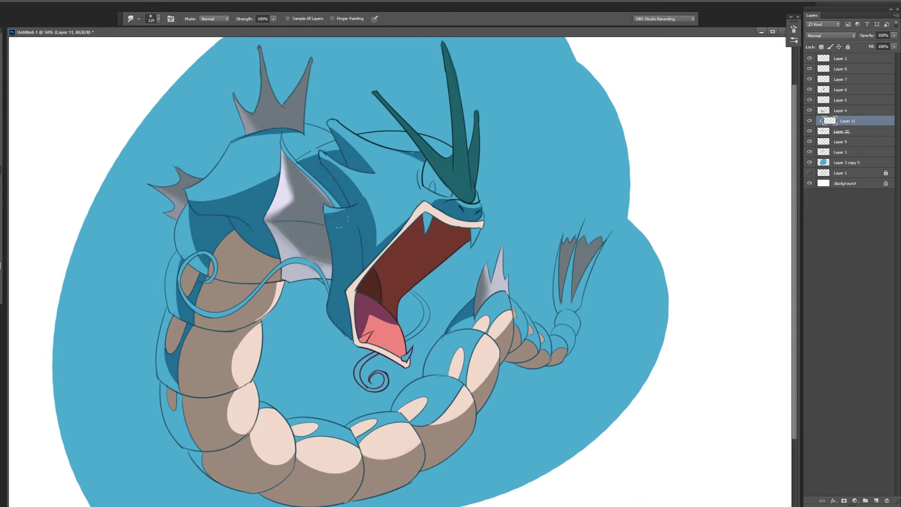
{"action": "key", "text": "ctrl+plus"}
{"action": "left_click", "coordinate": [357, 222], "text": "ctrl"}
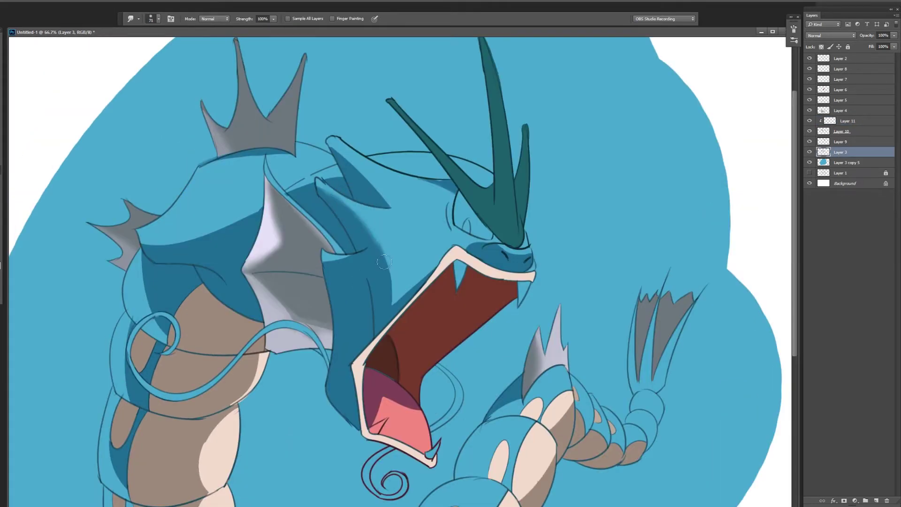
{"action": "left_click_drag", "start_coordinate": [334, 149], "coordinate": [373, 184]}
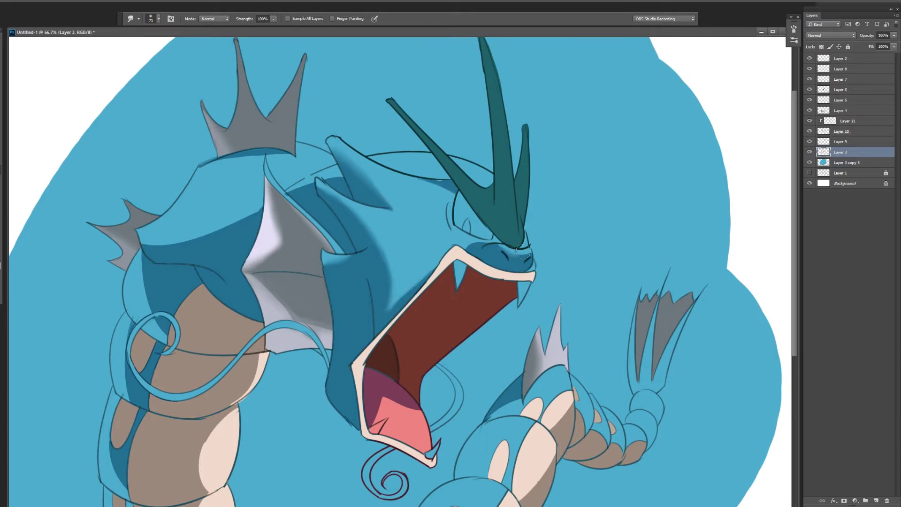
{"action": "key", "text": "ctrl+minus"}
{"action": "key", "text": "ctrl+plus"}
Smudge the shadow edges along the lower tan belly segments on the belly shading layer.
{"action": "key", "text": "e"}
{"action": "key", "text": "r"}
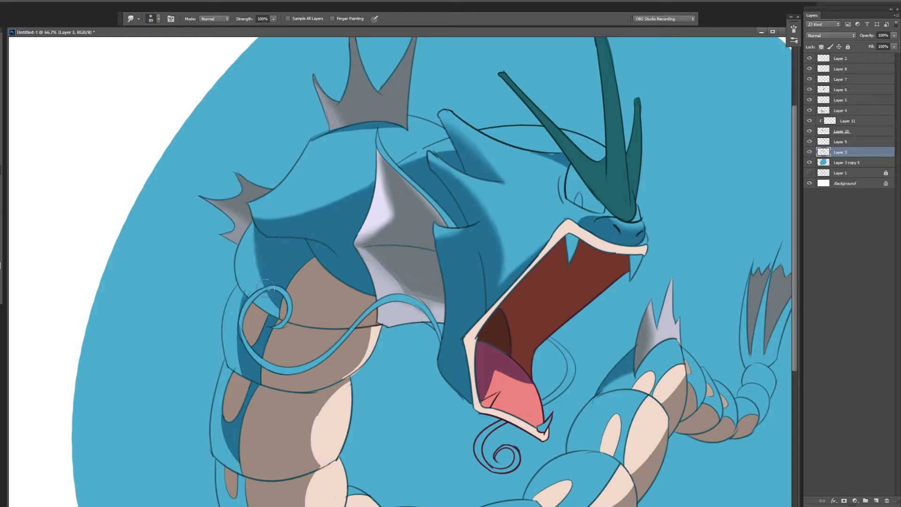
{"action": "scroll", "coordinate": [307, 365], "scroll_direction": "down", "scroll_amount": 2}
{"action": "scroll", "coordinate": [615, 324], "scroll_direction": "down", "scroll_amount": 3}
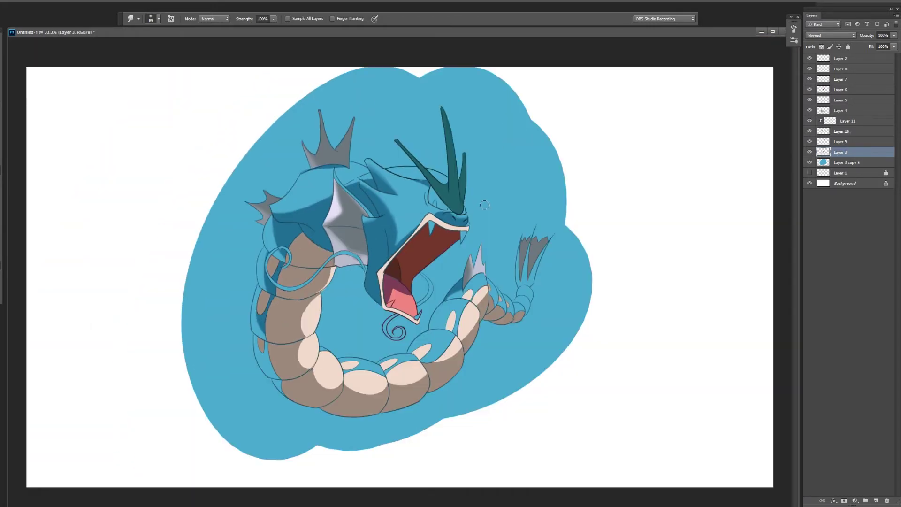
{"action": "left_click", "coordinate": [262, 281], "text": "ctrl"}
{"action": "scroll", "coordinate": [262, 281], "scroll_direction": "up", "scroll_amount": 2}
{"action": "scroll", "coordinate": [205, 342], "scroll_direction": "down", "scroll_amount": 3}
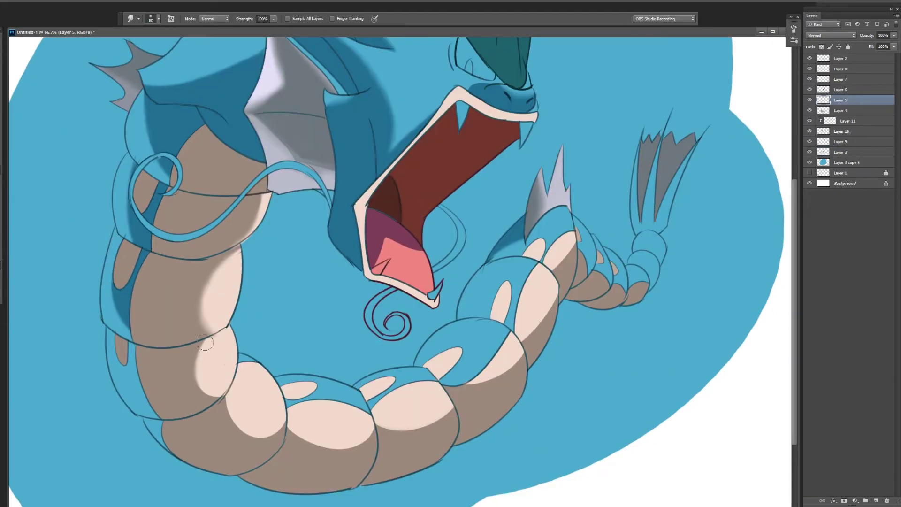
{"action": "mouse_move", "coordinate": [204, 387]}
{"action": "left_mouse_down"}
{"action": "mouse_move", "coordinate": [276, 418]}
{"action": "mouse_move", "coordinate": [358, 436]}
{"action": "mouse_move", "coordinate": [402, 421]}
{"action": "mouse_move", "coordinate": [399, 428]}
{"action": "left_mouse_up"}
{"action": "left_click_drag", "start_coordinate": [467, 382], "coordinate": [485, 378]}
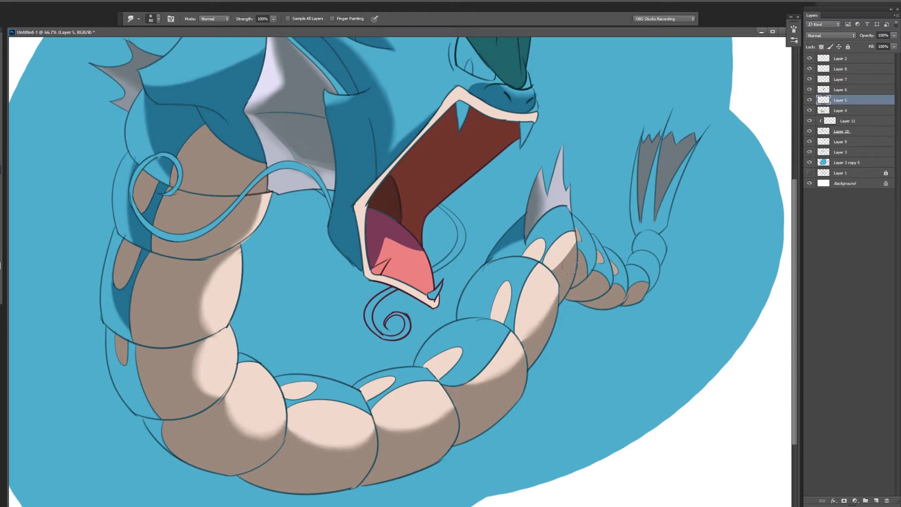
{"action": "scroll", "coordinate": [558, 264], "scroll_direction": "down", "scroll_amount": 1}
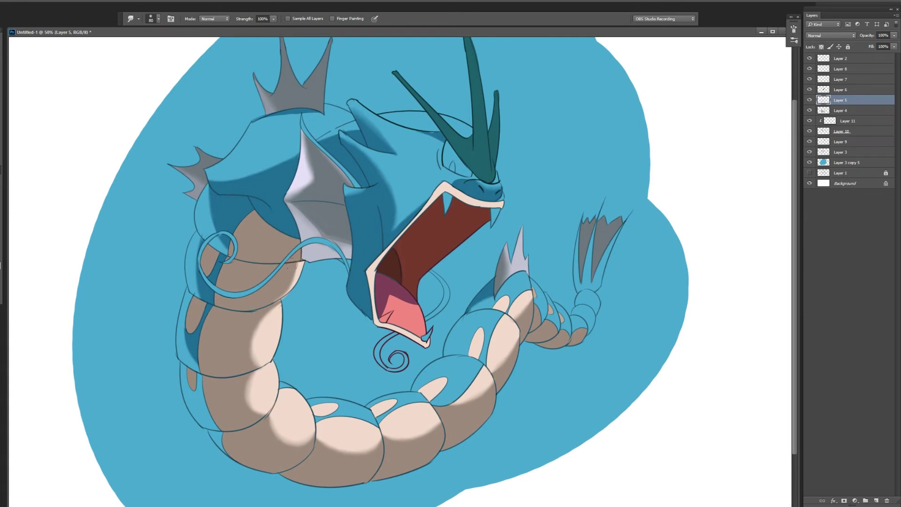
Pick a pale pink and brush it along the lower belly curve with a smaller brush.
{"action": "key", "text": "b"}
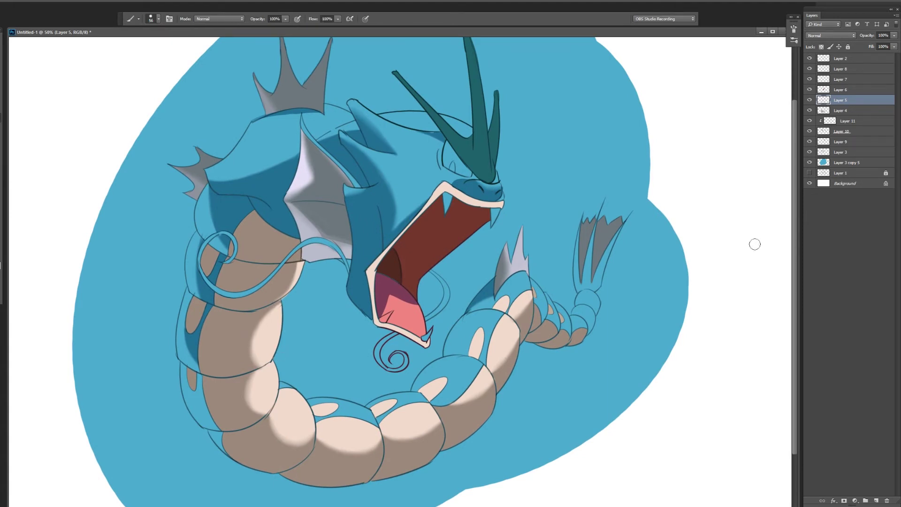
{"action": "key", "text": "F6"}
{"action": "left_click", "coordinate": [742, 385]}
{"action": "right_click", "coordinate": [257, 342]}
{"action": "left_click_drag", "start_coordinate": [242, 434], "coordinate": [211, 374]}
{"action": "key", "text": "["}
{"action": "key", "text": "["}
{"action": "key", "text": "["}
{"action": "mouse_move", "coordinate": [224, 412]}
{"action": "left_mouse_down"}
{"action": "mouse_move", "coordinate": [282, 447]}
{"action": "mouse_move", "coordinate": [375, 453]}
{"action": "left_mouse_up"}
{"action": "key", "text": "ctrl+minus"}
{"action": "left_click_drag", "start_coordinate": [369, 390], "coordinate": [463, 367]}
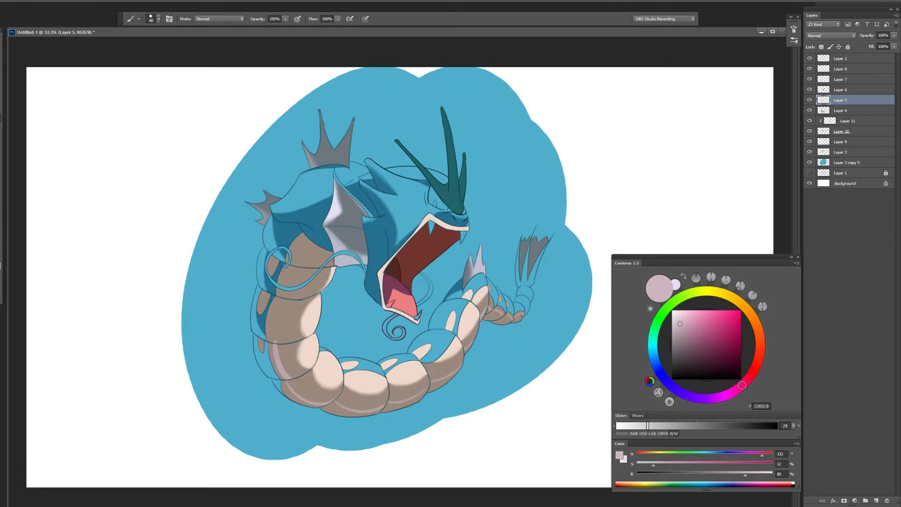
Extend the pale pink shading along the belly's lower edge and over the tail's toes.
{"action": "mouse_move", "coordinate": [273, 353]}
{"action": "left_mouse_down"}
{"action": "mouse_move", "coordinate": [284, 392]}
{"action": "mouse_move", "coordinate": [380, 416]}
{"action": "mouse_move", "coordinate": [394, 404]}
{"action": "left_mouse_up"}
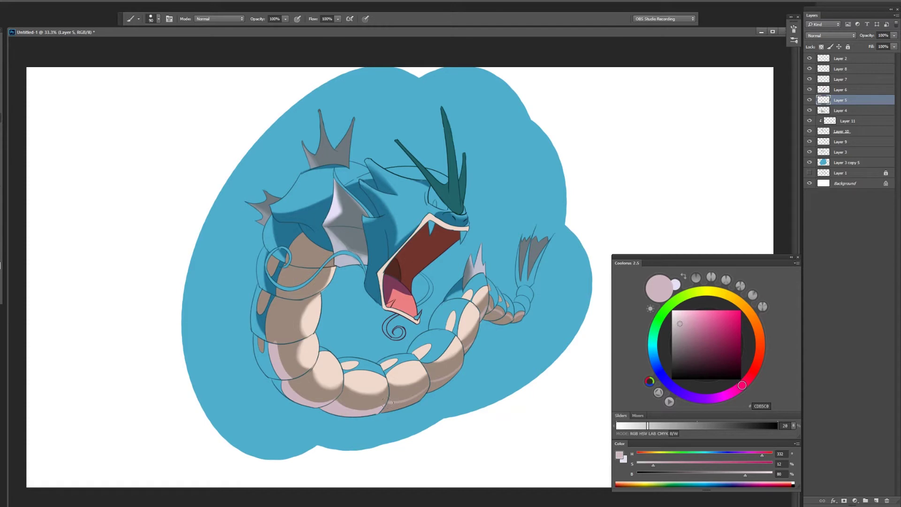
{"action": "scroll", "coordinate": [394, 403], "scroll_direction": "up", "scroll_amount": 3}
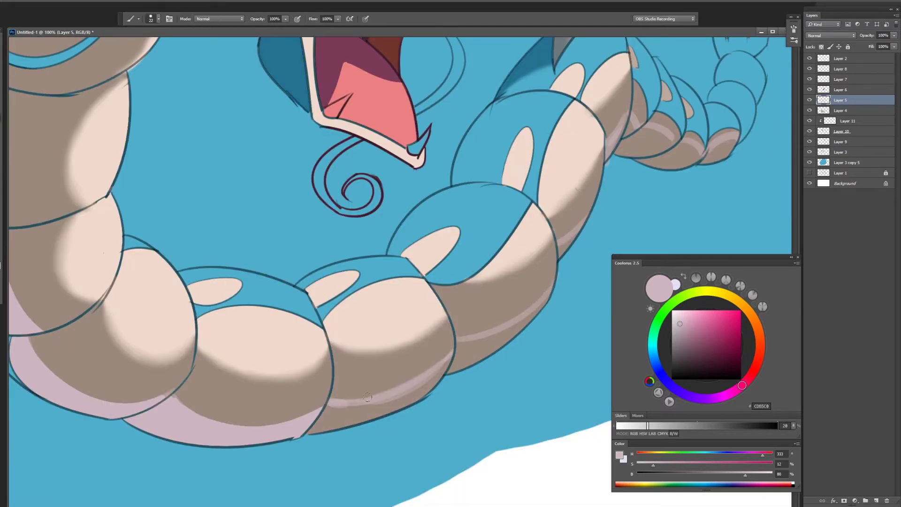
{"action": "left_click_drag", "start_coordinate": [340, 401], "coordinate": [448, 362]}
{"action": "left_click_drag", "start_coordinate": [521, 308], "coordinate": [469, 321]}
{"action": "left_click_drag", "start_coordinate": [396, 354], "coordinate": [488, 300]}
{"action": "left_click_drag", "start_coordinate": [553, 149], "coordinate": [464, 266]}
{"action": "mouse_move", "coordinate": [520, 272]}
{"action": "left_mouse_down"}
{"action": "mouse_move", "coordinate": [582, 277]}
{"action": "mouse_move", "coordinate": [475, 262]}
{"action": "left_mouse_up"}
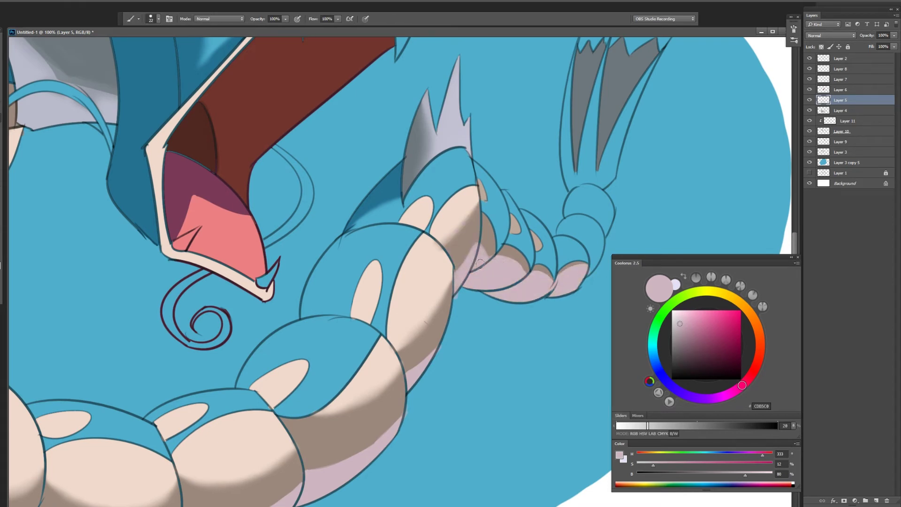
{"action": "key", "text": "ctrl+minus"}
{"action": "key", "text": "ctrl+minus"}
{"action": "key", "text": "ctrl+minus"}
Pick a slightly darker pale pink and add a new layer for more shading.
{"action": "key", "text": "r"}
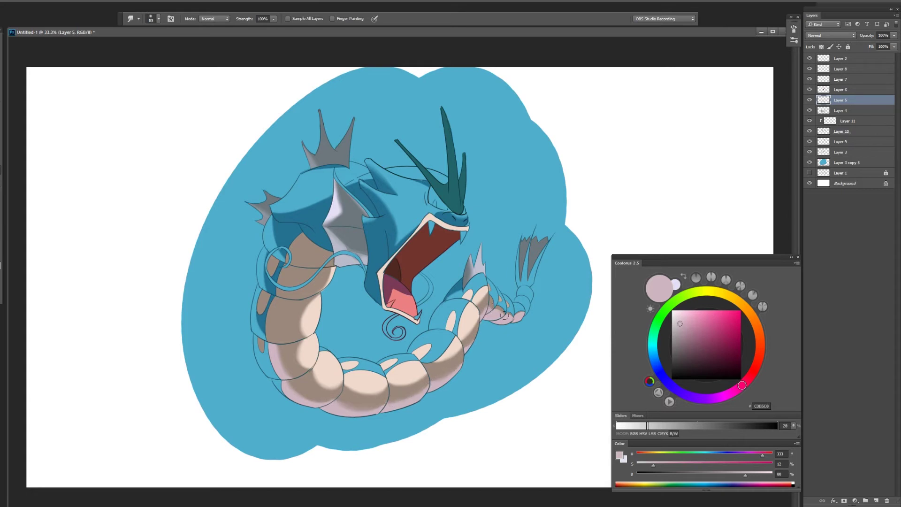
{"action": "left_click", "coordinate": [282, 333], "text": "alt"}
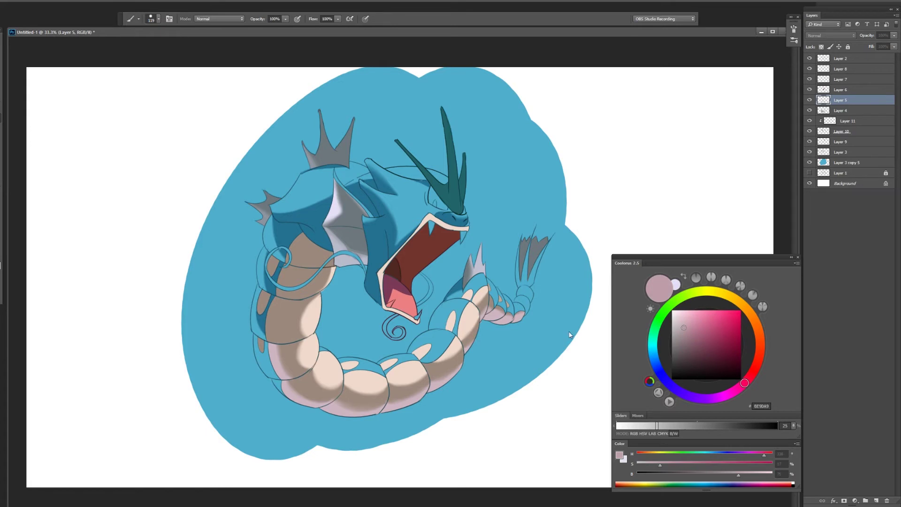
{"action": "key", "text": "ctrl+shift+n"}
{"action": "key", "text": "Return"}
{"action": "key", "text": "r"}
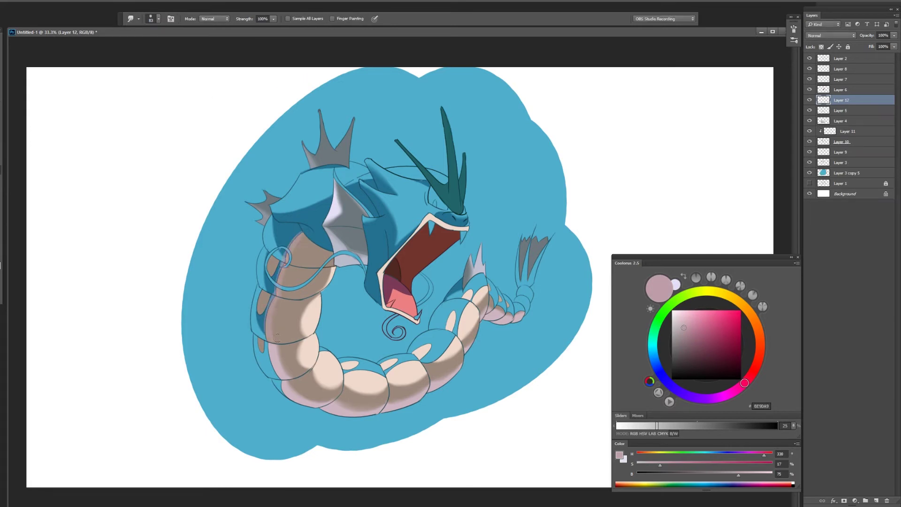
{"action": "key", "text": "e"}
{"action": "scroll", "coordinate": [307, 233], "scroll_direction": "up", "scroll_amount": 3}
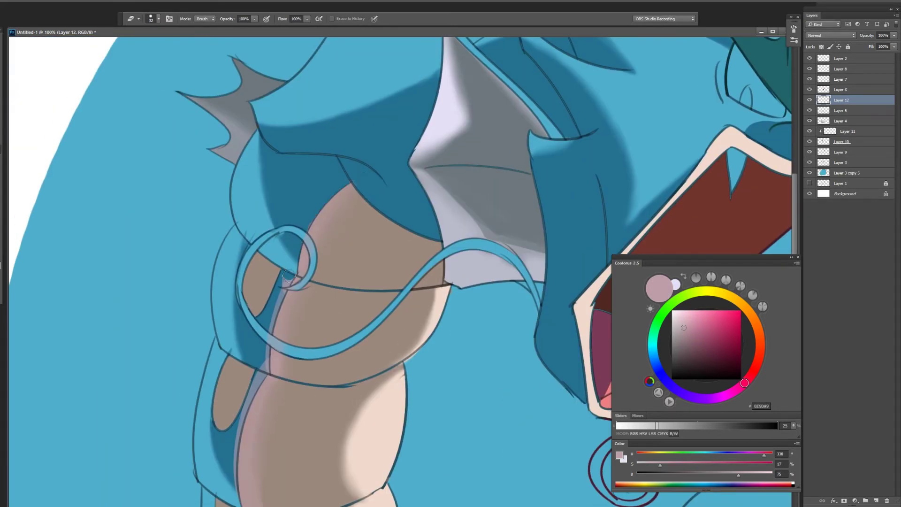
{"action": "scroll", "coordinate": [288, 276], "scroll_direction": "down", "scroll_amount": 1}
{"action": "scroll", "coordinate": [300, 272], "scroll_direction": "down", "scroll_amount": 3}
{"action": "key", "text": "r"}
{"action": "scroll", "coordinate": [315, 266], "scroll_direction": "down", "scroll_amount": 2}
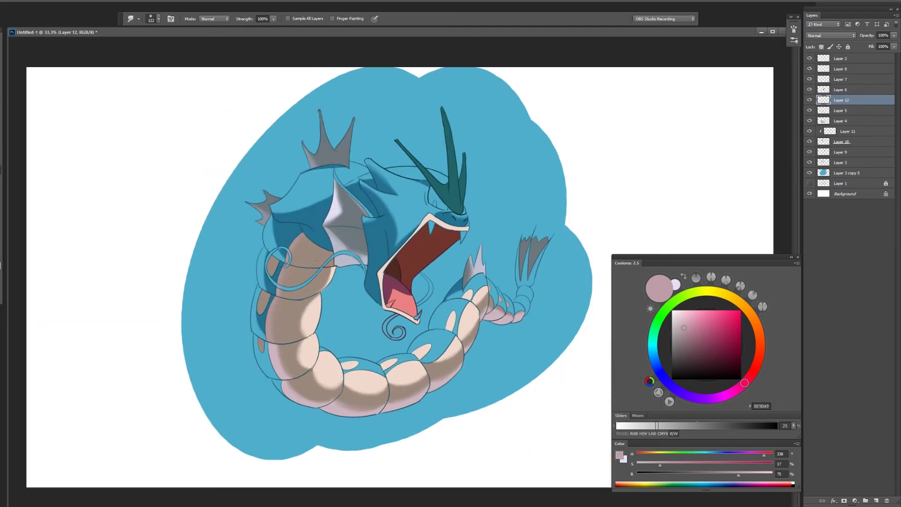
Delete the unused Layer 12 and merge Layer 8 down into Layer 7.
{"action": "key", "text": "ctrl+e"}
{"action": "key", "text": "b"}
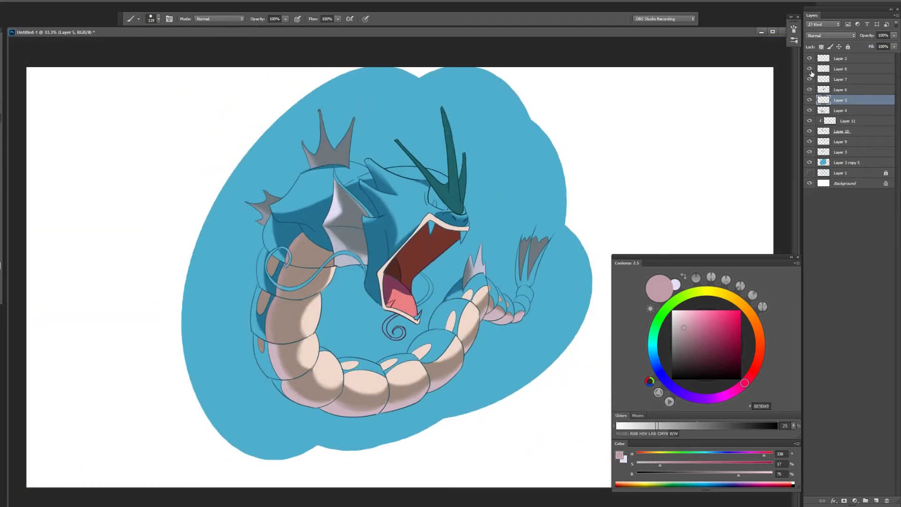
{"action": "left_click", "coordinate": [826, 69]}
{"action": "key", "text": "ctrl+e"}
{"action": "scroll", "coordinate": [398, 282], "scroll_direction": "up", "scroll_amount": 3}
Add a new layer above Layer 7 and choose a near-white colour for the fangs.
{"action": "key", "text": "r"}
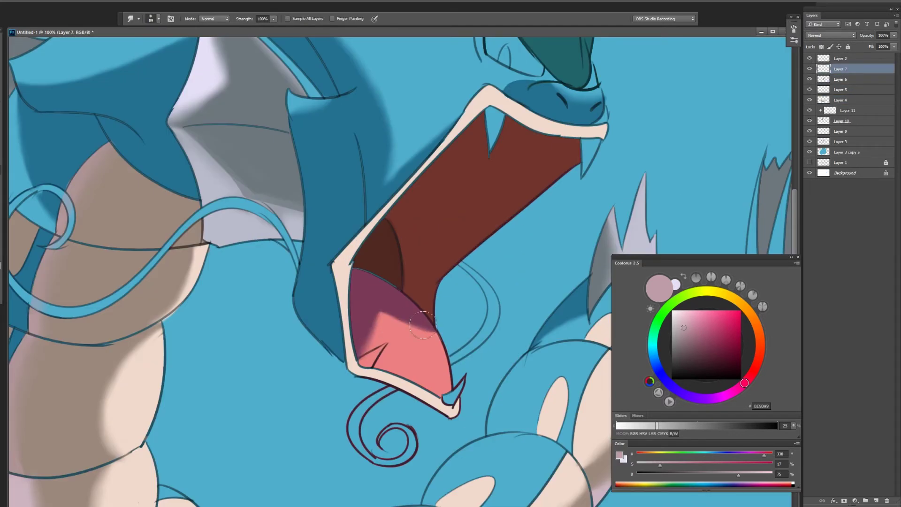
{"action": "key", "text": "b"}
{"action": "left_click", "coordinate": [404, 313], "text": "alt"}
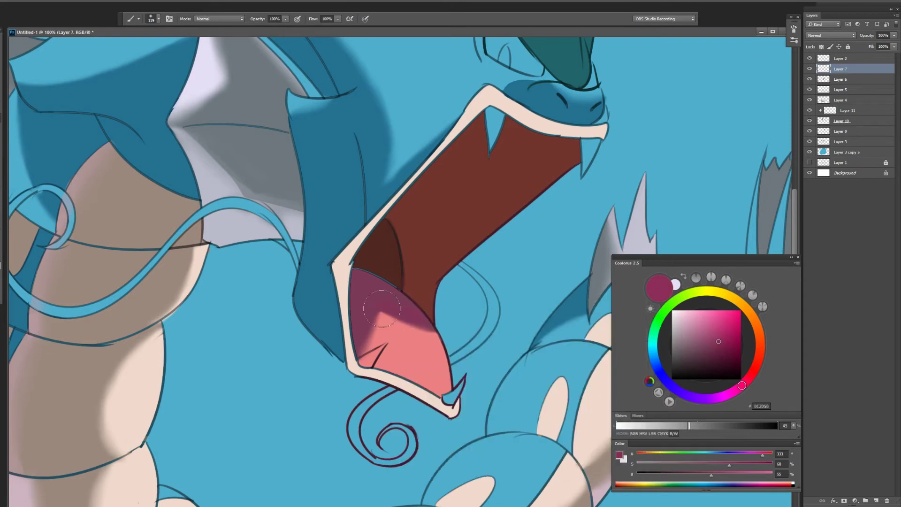
{"action": "right_click", "coordinate": [427, 317]}
{"action": "left_click", "coordinate": [684, 315]}
{"action": "key", "text": "ctrl+shift+alt+n"}
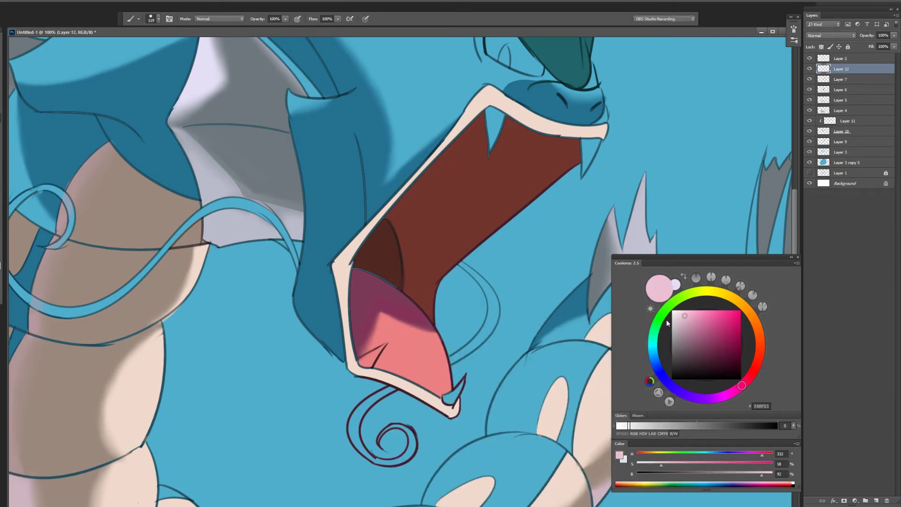
{"action": "left_click", "coordinate": [675, 311]}
{"action": "left_click", "coordinate": [663, 377]}
{"action": "scroll", "coordinate": [422, 234], "scroll_direction": "up", "scroll_amount": 2}
Paint the upper and lower fangs and the eye white.
{"action": "left_click_drag", "start_coordinate": [465, 183], "coordinate": [470, 207]}
{"action": "scroll", "coordinate": [470, 235], "scroll_direction": "down", "scroll_amount": 4}
{"action": "left_click_drag", "start_coordinate": [462, 331], "coordinate": [450, 350]}
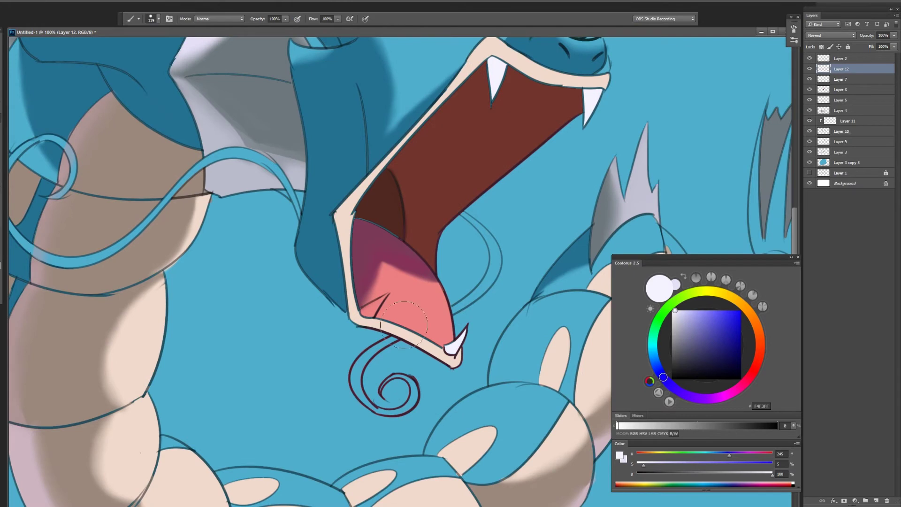
{"action": "key", "text": "ctrl+z"}
{"action": "left_click_drag", "start_coordinate": [383, 296], "coordinate": [411, 283]}
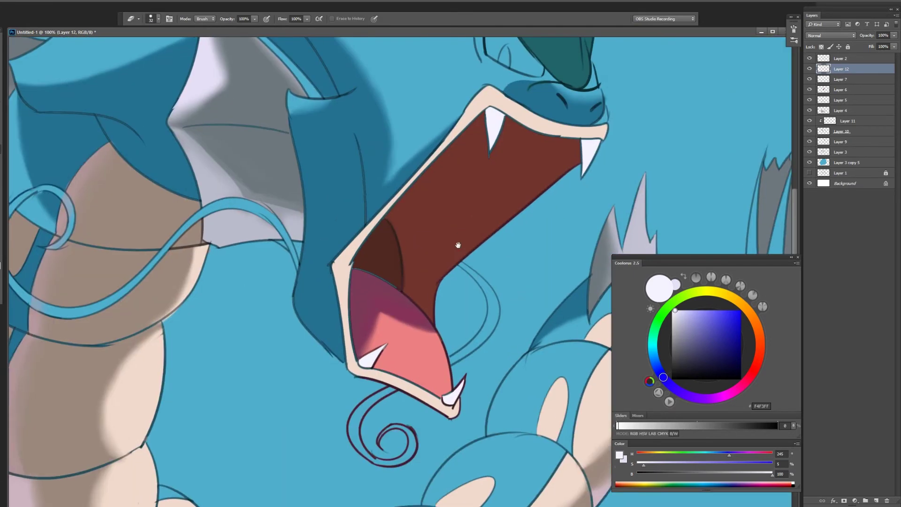
{"action": "left_click_drag", "start_coordinate": [376, 252], "coordinate": [399, 276]}
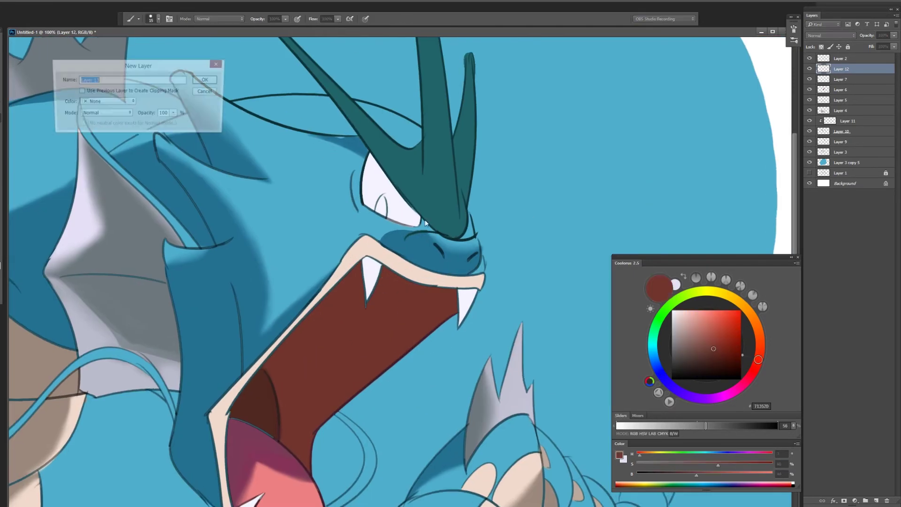
Draw a red pupil in the eye on a new layer.
{"action": "key", "text": "ctrl+shift+alt+n"}
{"action": "left_click_drag", "start_coordinate": [377, 201], "coordinate": [382, 215]}
{"action": "left_click", "coordinate": [726, 339]}
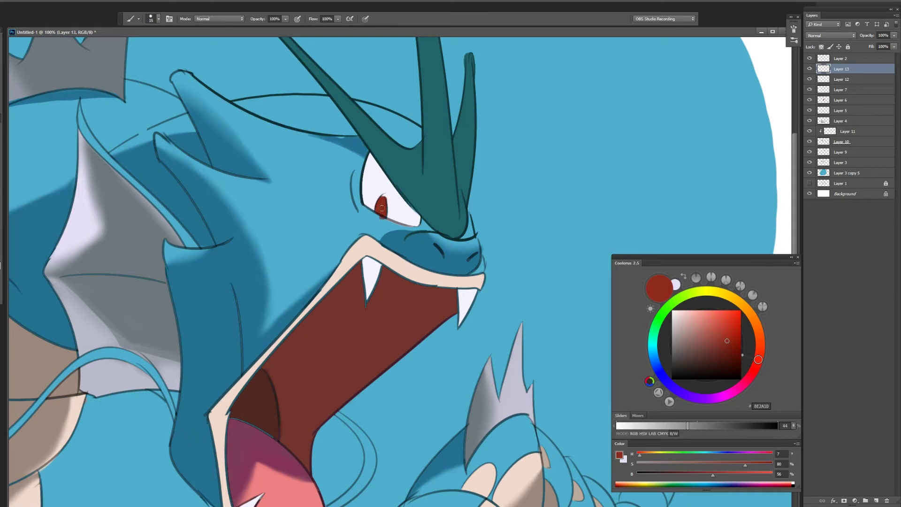
{"action": "left_click", "coordinate": [369, 202], "text": "alt"}
{"action": "key", "text": "ctrl+minus"}
{"action": "key", "text": "ctrl+minus"}
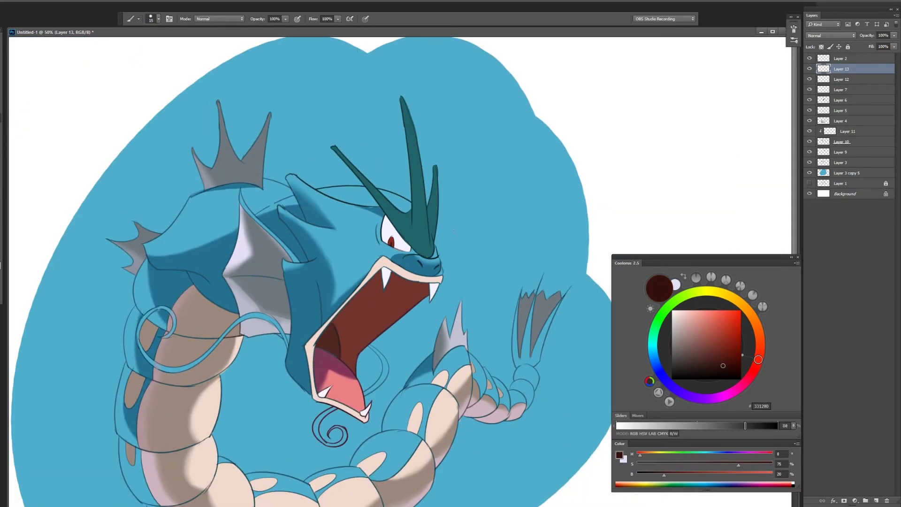
Add Layer 14 for horn highlights above Layer 9 and clip it to the layer below.
{"action": "key", "text": "ctrl+shift+alt+n"}
{"action": "left_click", "coordinate": [430, 216]}
{"action": "key", "text": "v"}
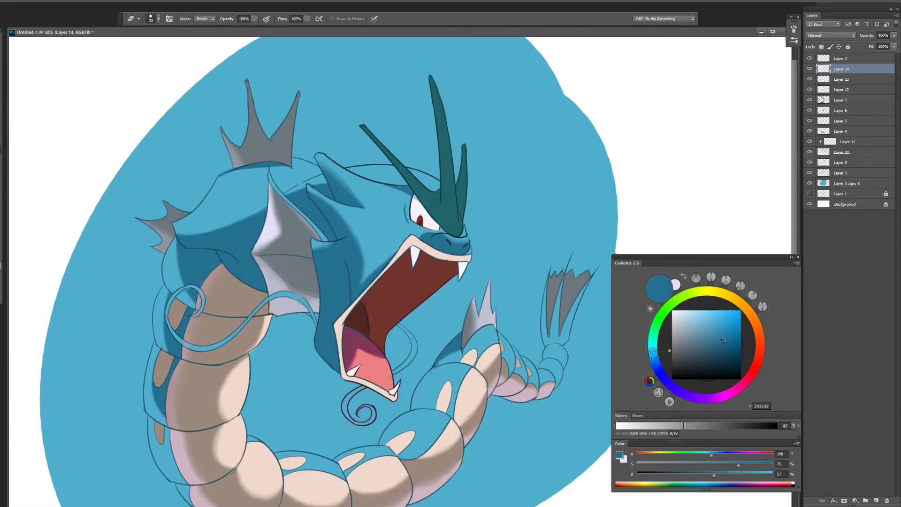
{"action": "key", "text": "Delete"}
{"action": "left_click", "coordinate": [806, 155]}
{"action": "key", "text": "ctrl+z"}
{"action": "key", "text": "b"}
Brush lighter teal highlights down the long horn.
{"action": "left_click", "coordinate": [714, 333]}
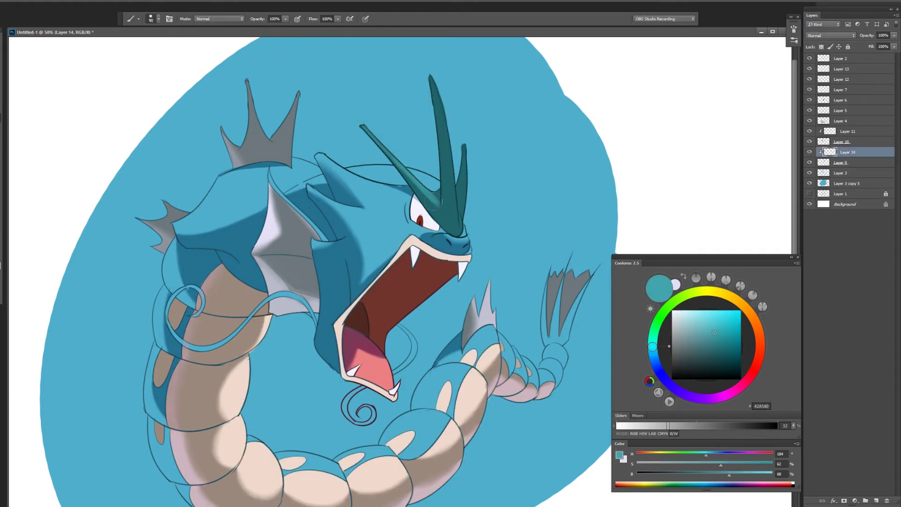
{"action": "left_click_drag", "start_coordinate": [434, 79], "coordinate": [450, 167]}
{"action": "left_click_drag", "start_coordinate": [446, 136], "coordinate": [448, 181]}
{"action": "key", "text": "r"}
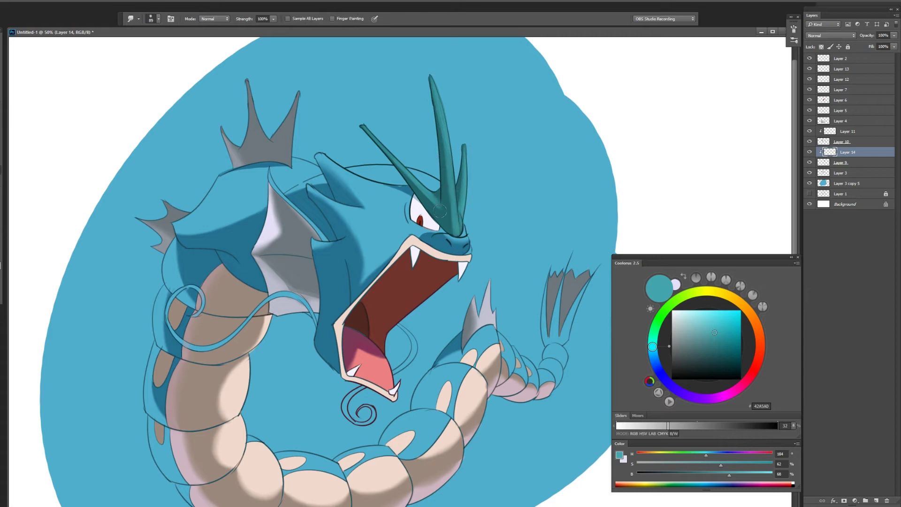
{"action": "key", "text": "b"}
{"action": "left_click", "coordinate": [716, 321]}
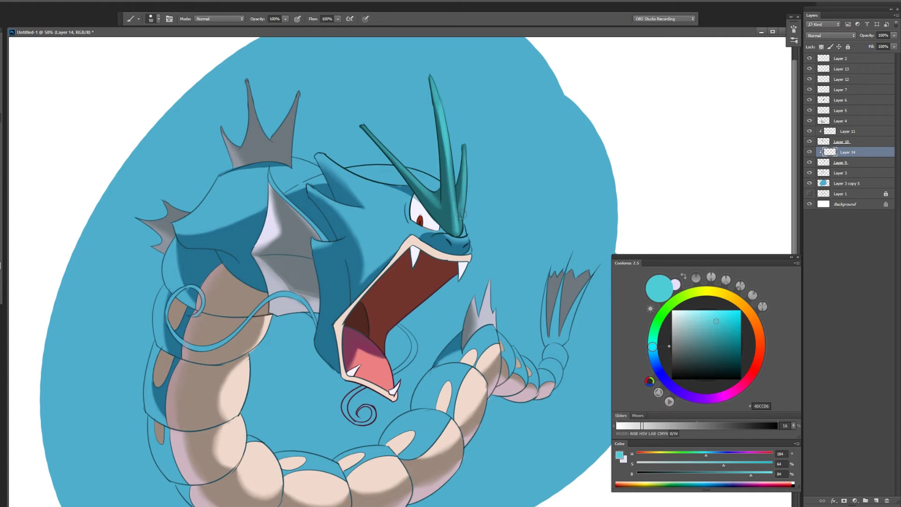
{"action": "left_click", "coordinate": [398, 232], "text": "ctrl"}
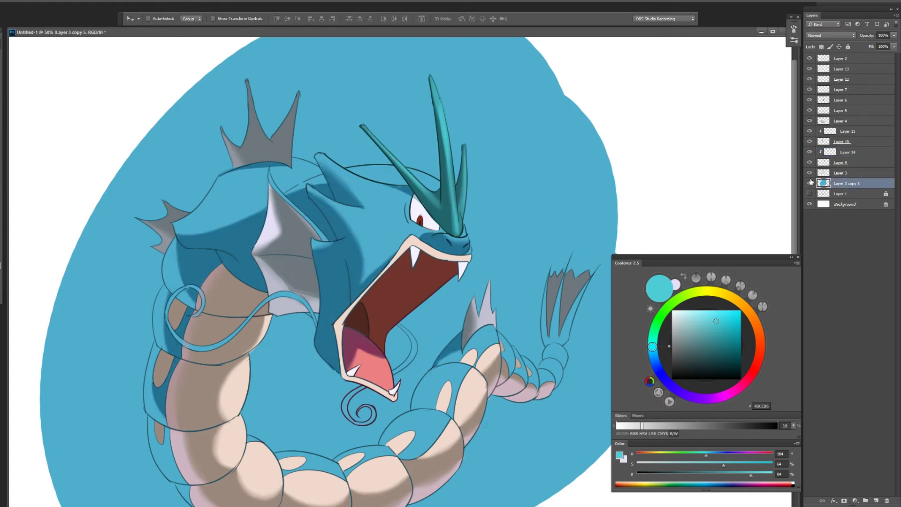
On a new layer above Layer 3, paint a light-blue highlight beside the eye.
{"action": "key", "text": "ctrl+alt+shift+n"}
{"action": "left_click_drag", "start_coordinate": [404, 225], "coordinate": [409, 211]}
{"action": "key", "text": "e"}
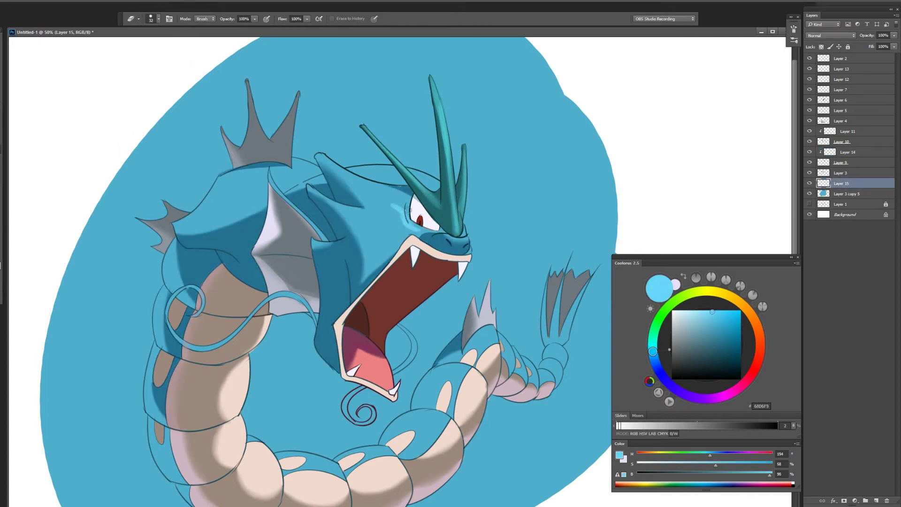
{"action": "key", "text": "r"}
{"action": "key", "text": "b"}
{"action": "key", "text": "ctrl+bracketright"}
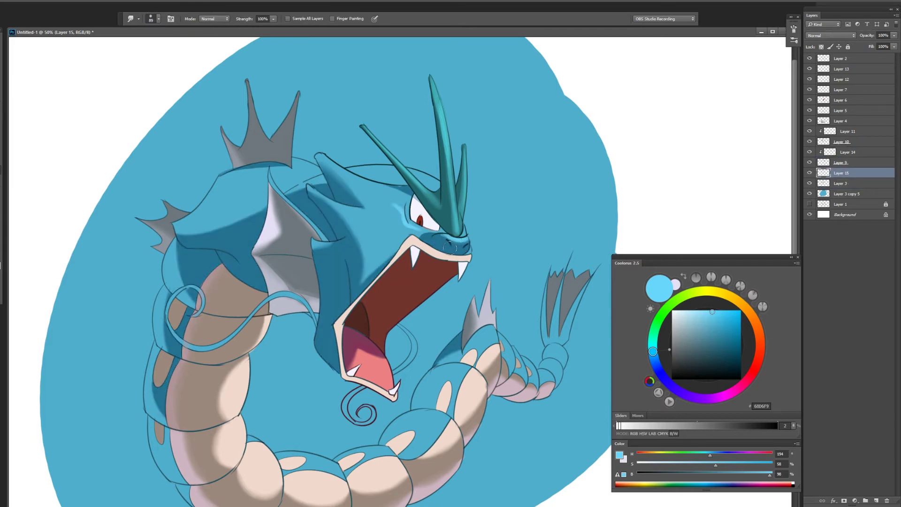
Paint and blend a sky-blue highlight along the inner fin edge.
{"action": "left_click", "coordinate": [706, 309]}
{"action": "left_click_drag", "start_coordinate": [309, 188], "coordinate": [347, 212]}
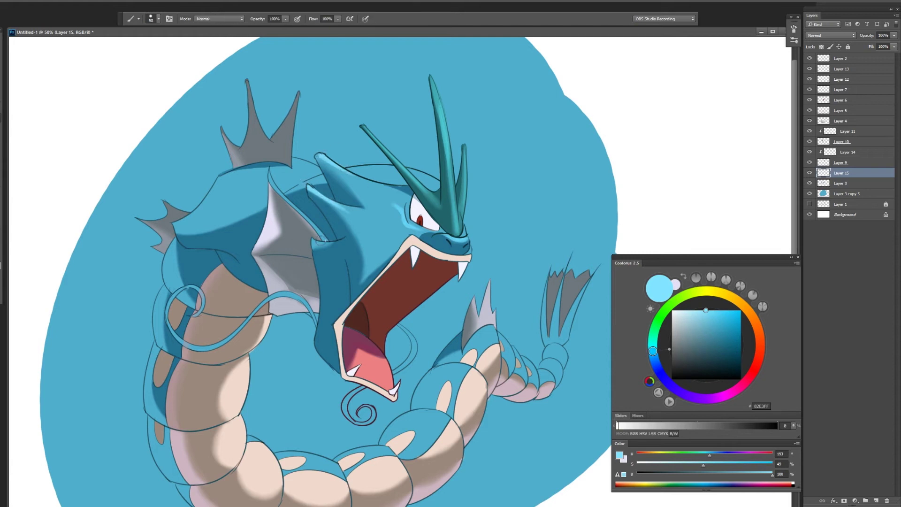
{"action": "left_click", "coordinate": [723, 322]}
{"action": "key", "text": "r"}
{"action": "key", "text": "b"}
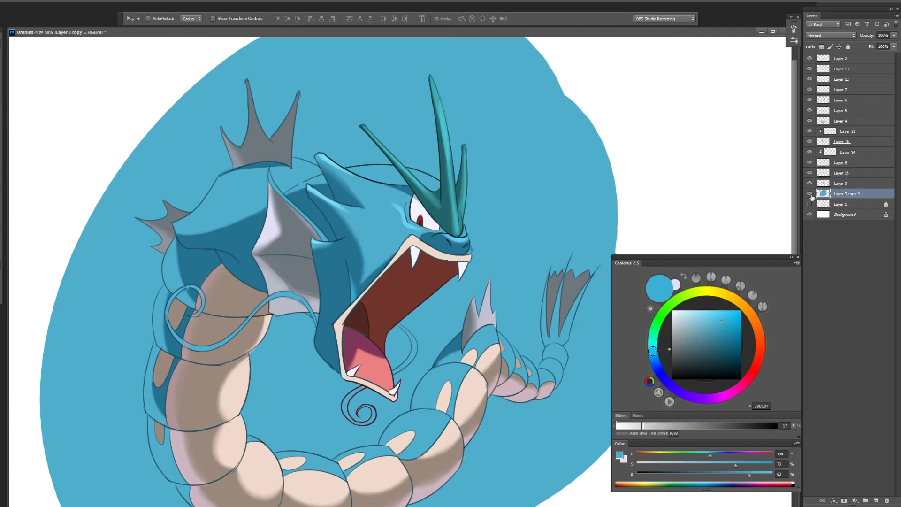
{"action": "left_click", "coordinate": [721, 310]}
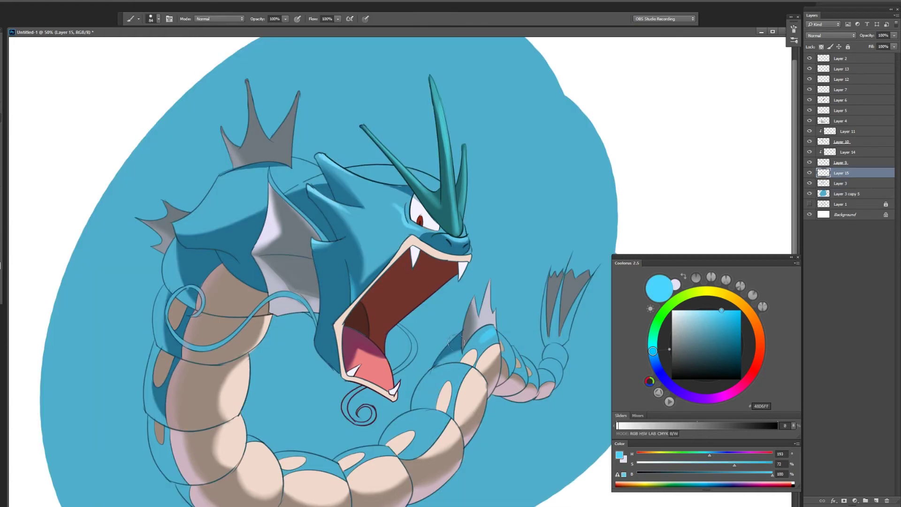
Centre the dragon and pick a mid blue for a new shading layer.
{"action": "left_click_drag", "start_coordinate": [438, 385], "coordinate": [448, 368]}
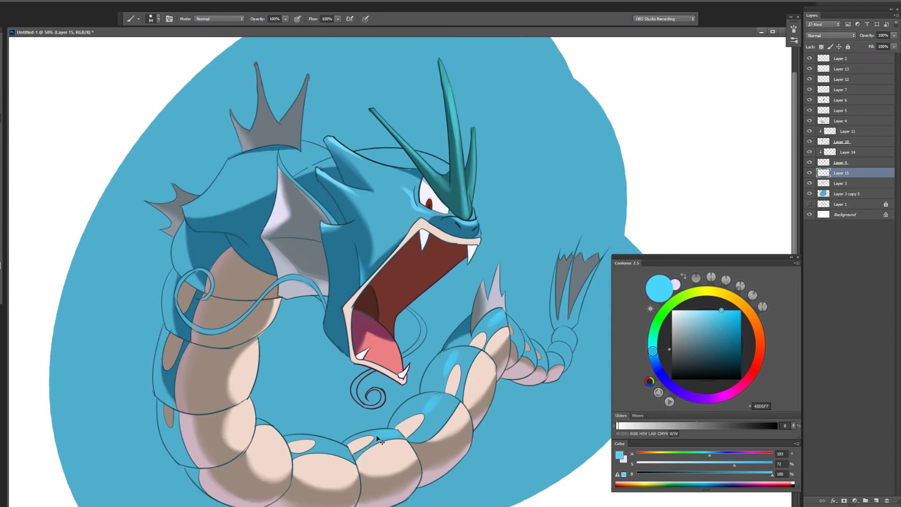
{"action": "left_click_drag", "start_coordinate": [304, 253], "coordinate": [361, 240]}
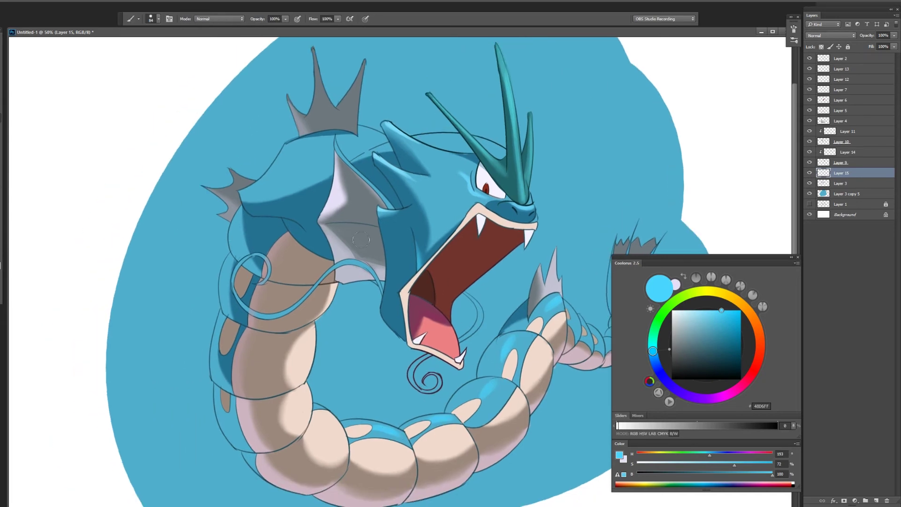
{"action": "left_click", "coordinate": [716, 320]}
{"action": "left_click", "coordinate": [654, 357]}
{"action": "left_click", "coordinate": [810, 183]}
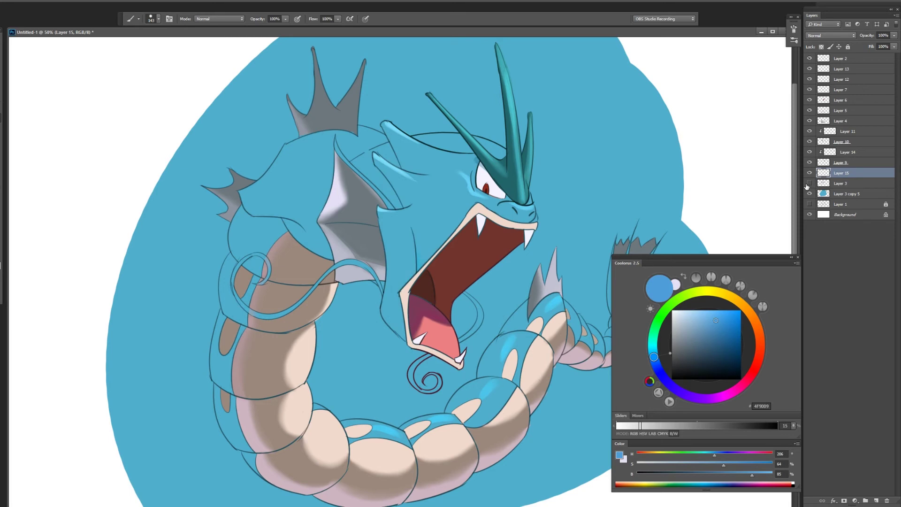
{"action": "left_click", "coordinate": [840, 193]}
Bucket-fill the head, fin and left body band with darker blue.
{"action": "key", "text": "ctrl+shift+alt+n"}
{"action": "key", "text": "g"}
{"action": "left_click", "coordinate": [248, 250]}
{"action": "left_click", "coordinate": [232, 284]}
{"action": "left_click", "coordinate": [230, 423]}
{"action": "left_click", "coordinate": [258, 462]}
On the highlight layer, paint light rim strokes along the fin outline.
{"action": "key", "text": "b"}
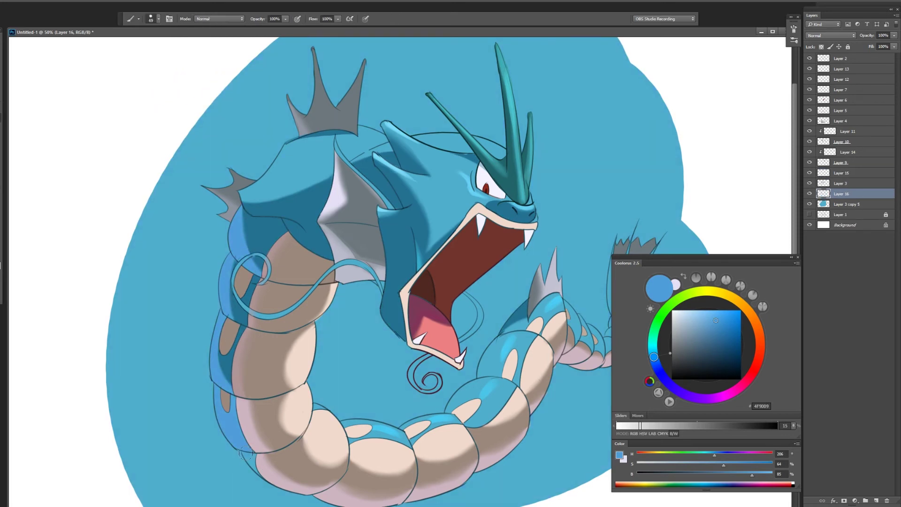
{"action": "key", "text": "ctrl+plus"}
{"action": "right_click", "coordinate": [288, 269]}
{"action": "key", "text": "Escape"}
{"action": "key", "text": "ctrl+minus"}
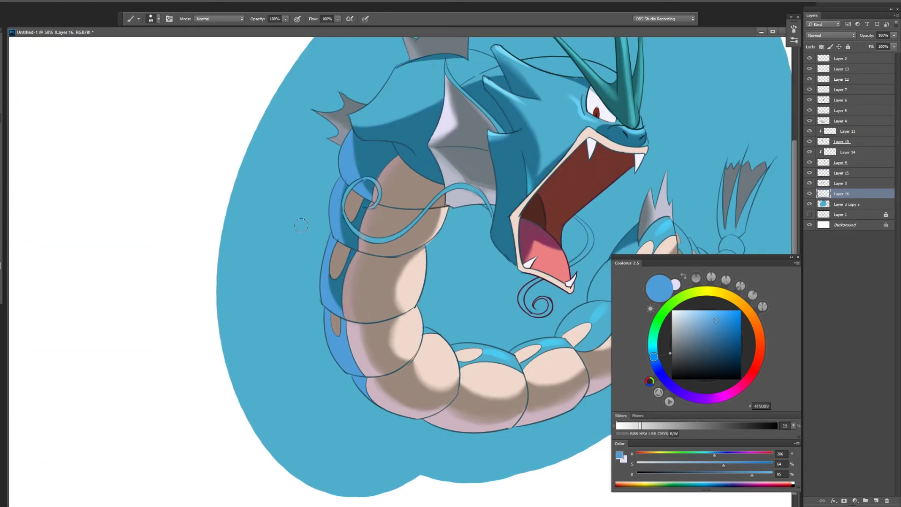
{"action": "key", "text": "alt+bracketright"}
{"action": "key", "text": "r"}
{"action": "key", "text": "ctrl+plus"}
{"action": "key", "text": "b"}
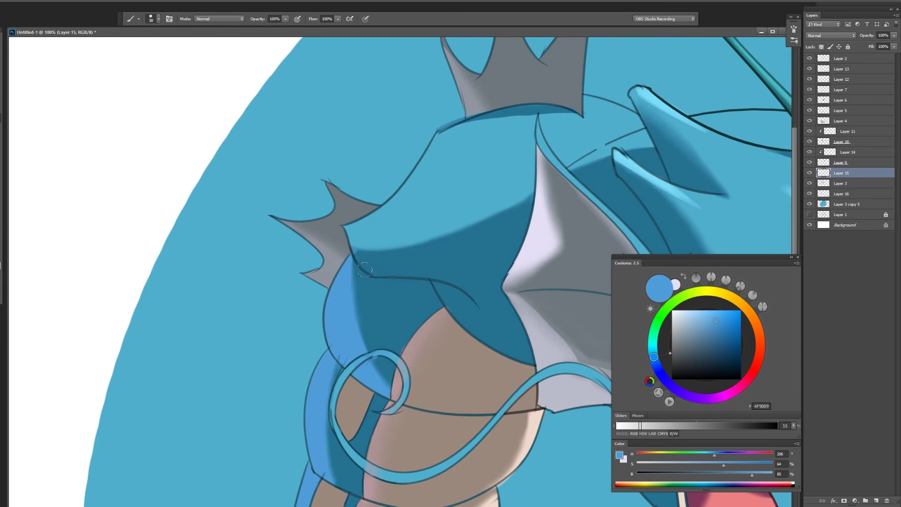
{"action": "left_click_drag", "start_coordinate": [355, 260], "coordinate": [449, 285]}
{"action": "left_click_drag", "start_coordinate": [460, 321], "coordinate": [434, 292]}
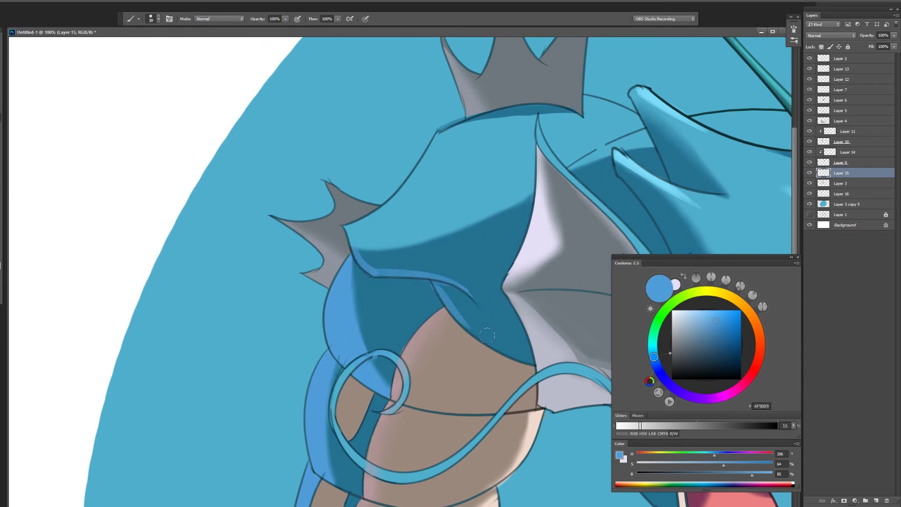
Bring the face and mouth into view and blend the rim strokes.
{"action": "left_click_drag", "start_coordinate": [491, 348], "coordinate": [343, 290]}
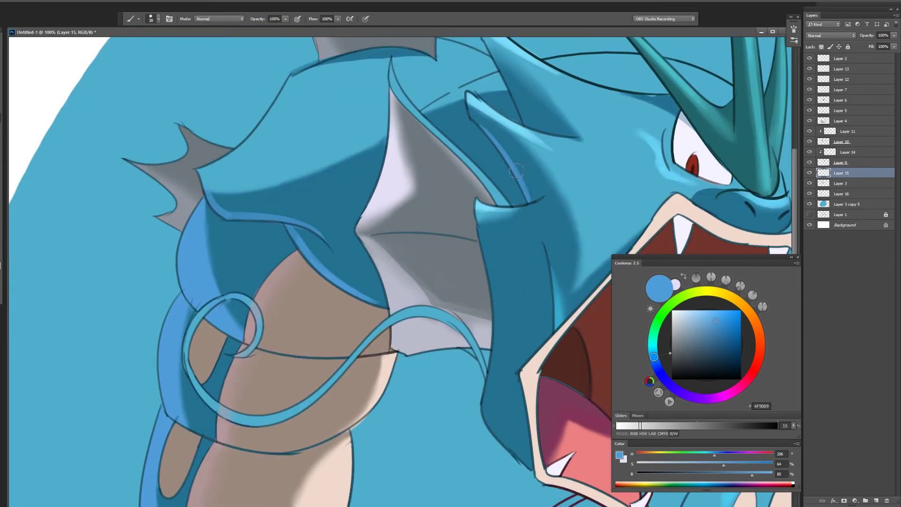
{"action": "scroll", "coordinate": [520, 182], "scroll_direction": "up", "scroll_amount": 3}
{"action": "key", "text": "r"}
{"action": "scroll", "coordinate": [520, 325], "scroll_direction": "down", "scroll_amount": 1}
{"action": "key", "text": "b"}
{"action": "key", "text": "r"}
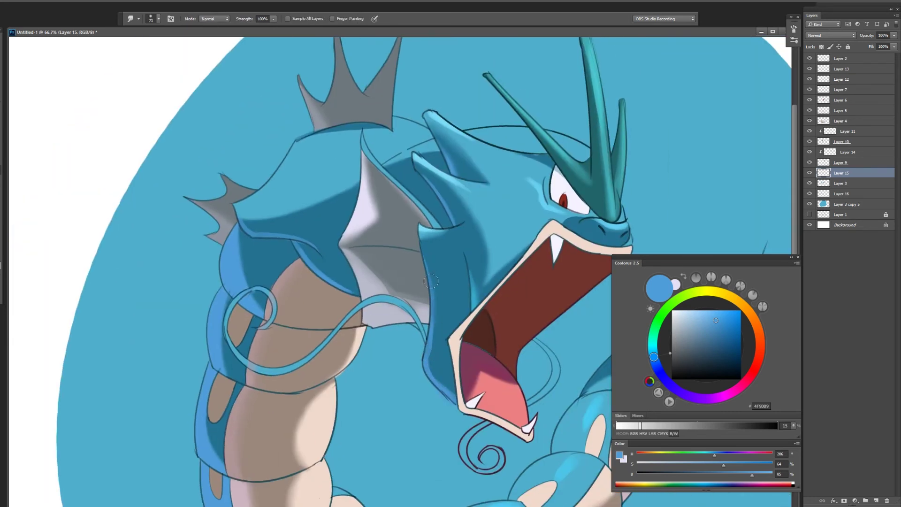
{"action": "scroll", "coordinate": [454, 393], "scroll_direction": "down", "scroll_amount": 2}
{"action": "scroll", "coordinate": [443, 303], "scroll_direction": "up", "scroll_amount": 1}
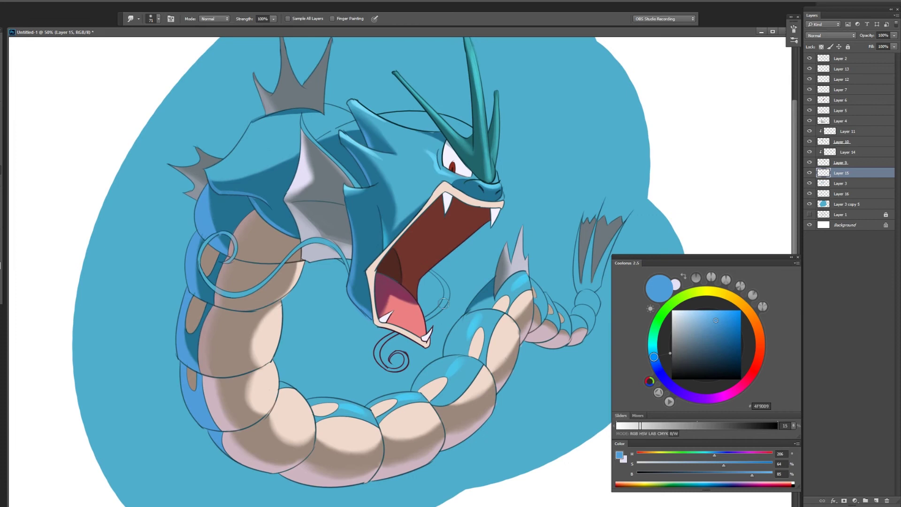
On a new layer, paint the whisker in darker blue with a smaller brush.
{"action": "left_click", "coordinate": [841, 68]}
{"action": "key", "text": "ctrl+shift+n"}
{"action": "key", "text": "Return"}
{"action": "key", "text": "b"}
{"action": "scroll", "coordinate": [296, 210], "scroll_direction": "up", "scroll_amount": 2}
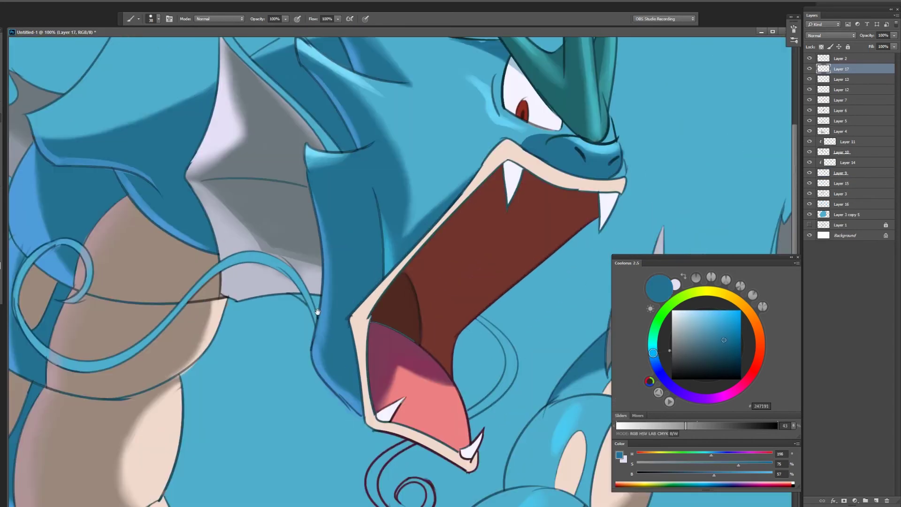
{"action": "left_click_drag", "start_coordinate": [172, 294], "coordinate": [399, 287]}
Fill the whisker loop and curl with darker blue, undoing the stray mouth fill.
{"action": "key", "text": "e"}
{"action": "key", "text": "g"}
{"action": "left_click_drag", "start_coordinate": [328, 329], "coordinate": [147, 258]}
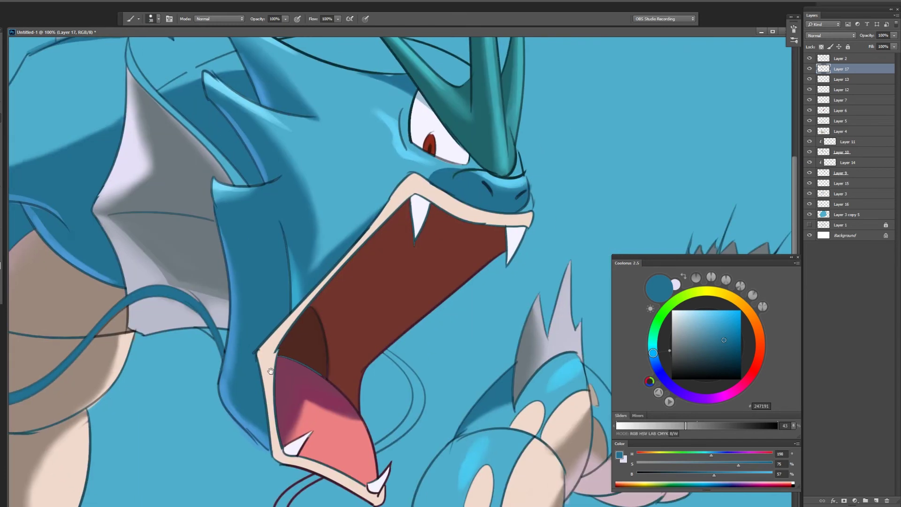
{"action": "left_click", "coordinate": [419, 307]}
{"action": "left_click", "coordinate": [293, 411]}
{"action": "key", "text": "ctrl+z"}
Add a new layer clipped to the one below and sample the backdrop blue.
{"action": "key", "text": "e"}
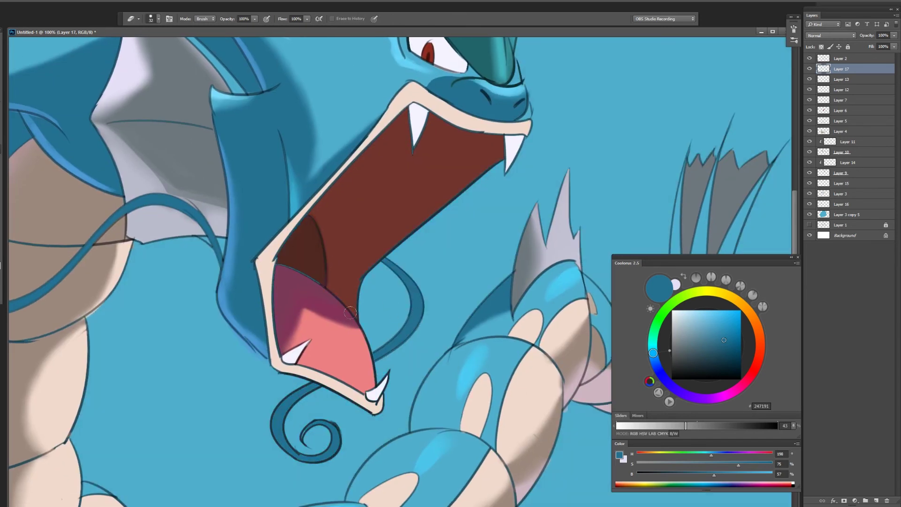
{"action": "key", "text": "ctrl+minus"}
{"action": "key", "text": "ctrl+minus"}
{"action": "key", "text": "ctrl+shift+alt+n"}
{"action": "key", "text": "ctrl+alt+g"}
{"action": "key", "text": "b"}
{"action": "left_click", "coordinate": [275, 296], "text": "alt"}
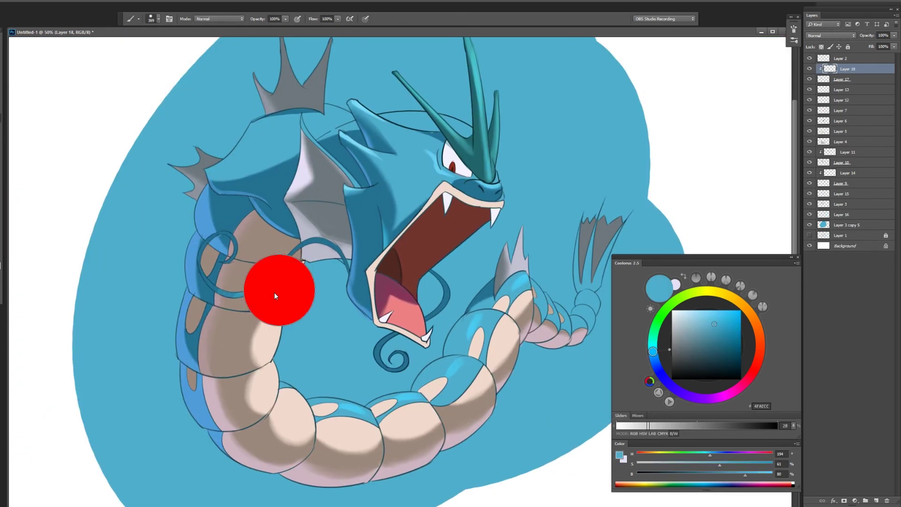
Bucket-fill the claw, tail segments and tail fin gaps with dark blue.
{"action": "left_click", "coordinate": [253, 277], "text": "alt"}
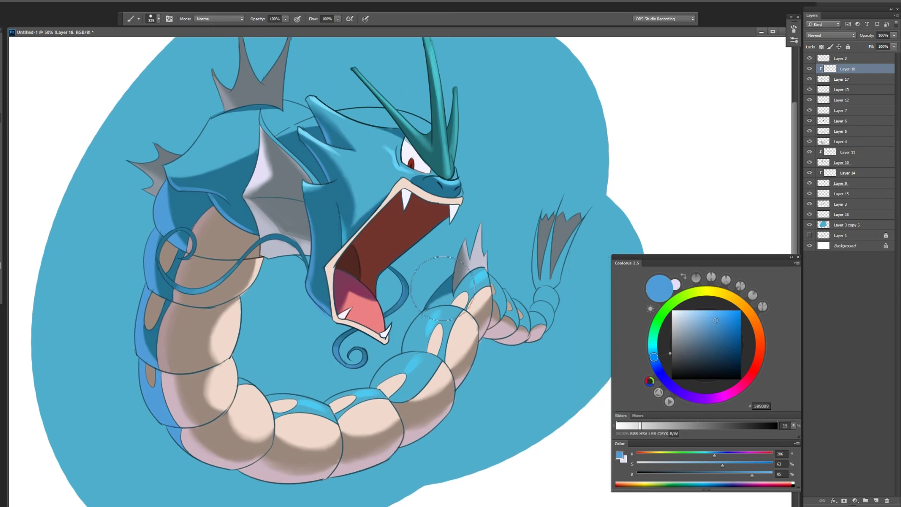
{"action": "key", "text": "ctrl+plus"}
{"action": "key", "text": "ctrl+plus"}
{"action": "left_click", "coordinate": [244, 253], "text": "alt"}
{"action": "key", "text": "g"}
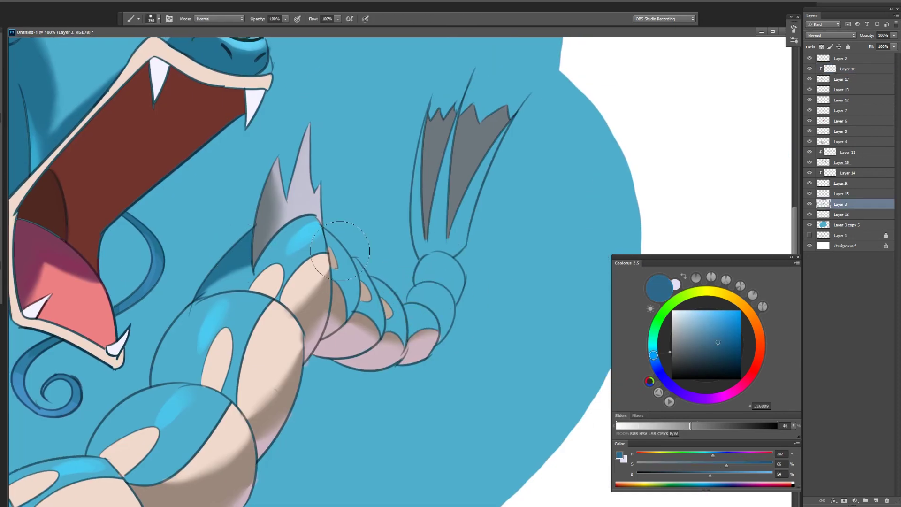
{"action": "left_click", "coordinate": [340, 276]}
{"action": "left_click", "coordinate": [370, 301]}
{"action": "left_click", "coordinate": [423, 301]}
{"action": "left_click", "coordinate": [488, 155]}
{"action": "left_click", "coordinate": [451, 169]}
{"action": "left_click", "coordinate": [465, 144], "text": "ctrl"}
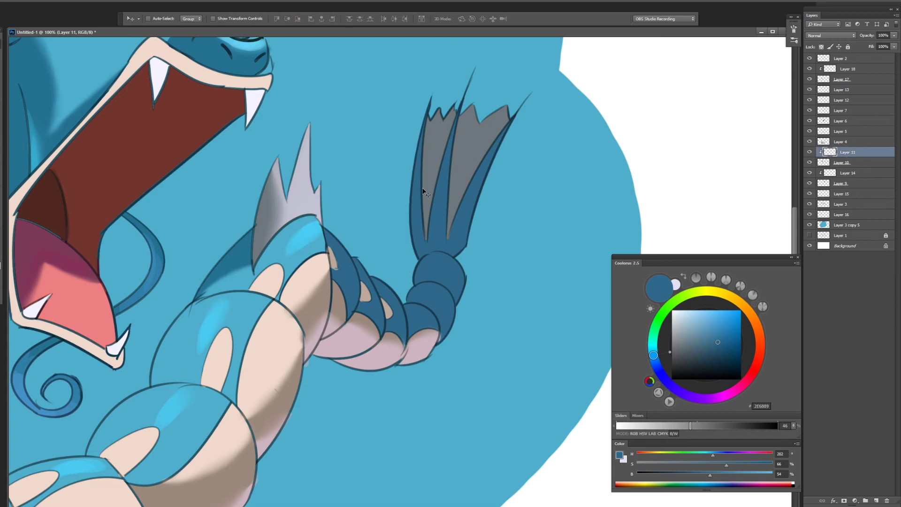
{"action": "key", "text": "ctrl+minus"}
{"action": "key", "text": "ctrl+minus"}
Blend the tail shading and sample the backdrop blue.
{"action": "left_click", "coordinate": [425, 212]}
{"action": "left_click", "coordinate": [441, 202]}
{"action": "key", "text": "r"}
{"action": "key", "text": "b"}
{"action": "left_click", "coordinate": [312, 352], "text": "alt"}
{"action": "left_click", "coordinate": [432, 296], "text": "ctrl"}
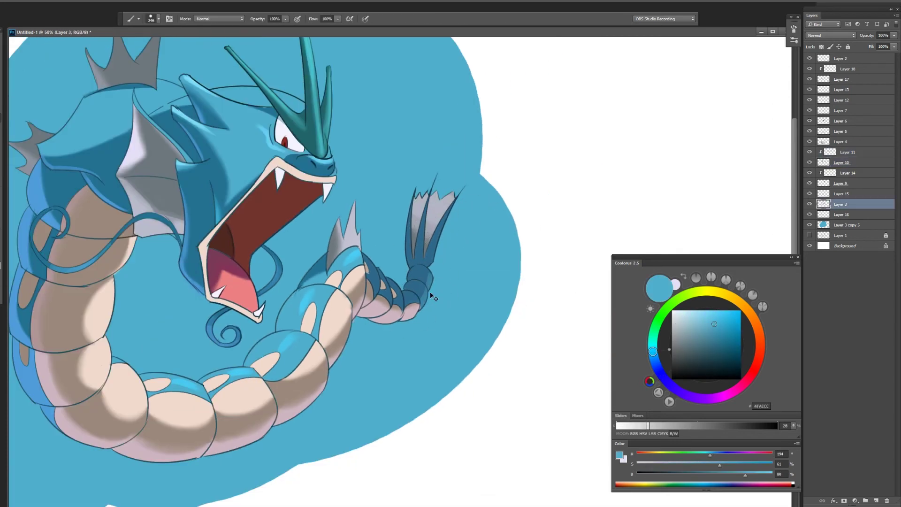
{"action": "key", "text": "r"}
{"action": "left_click_drag", "start_coordinate": [279, 317], "coordinate": [375, 342]}
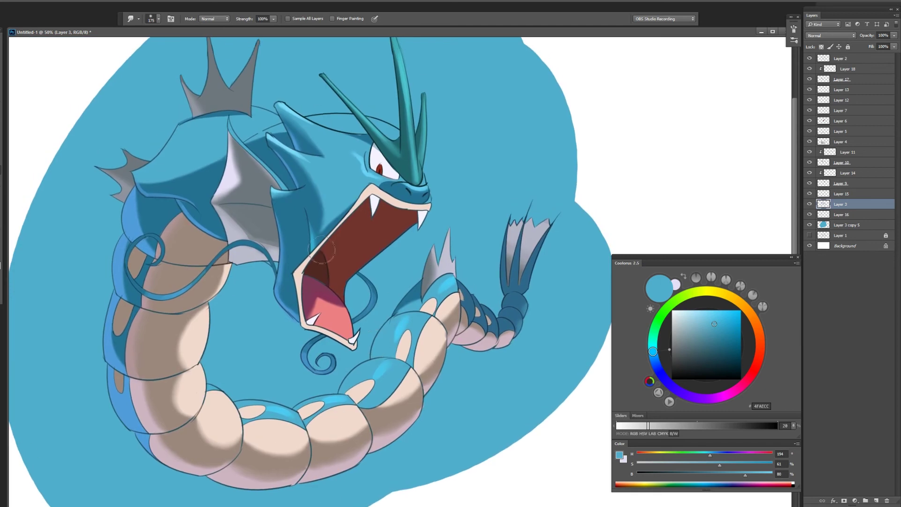
Add a clipped layer over the body with a large brush and navy colour.
{"action": "left_click", "coordinate": [375, 342], "text": "ctrl"}
{"action": "key", "text": "ctrl+alt+shift+n"}
{"action": "key", "text": "ctrl+alt+g"}
{"action": "key", "text": "ctrl+minus"}
{"action": "key", "text": "b"}
{"action": "left_click", "coordinate": [503, 293], "text": "alt"}
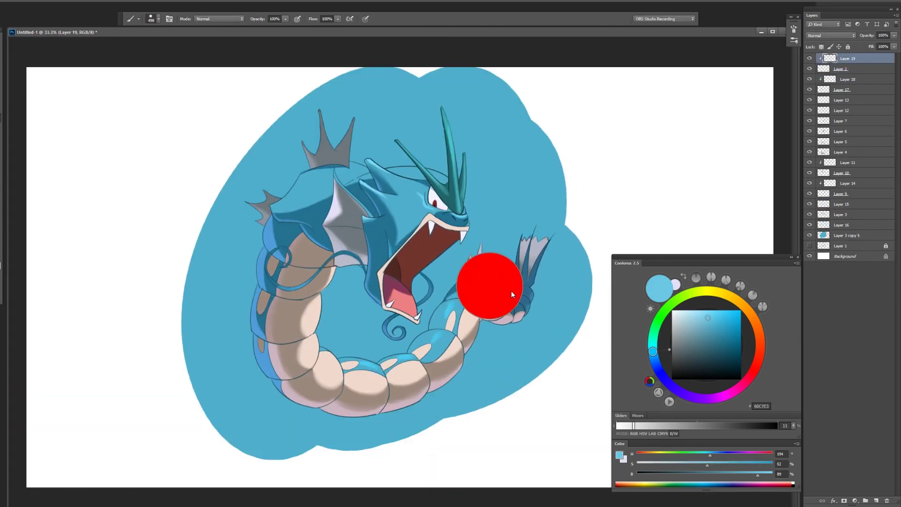
{"action": "left_click", "coordinate": [711, 329]}
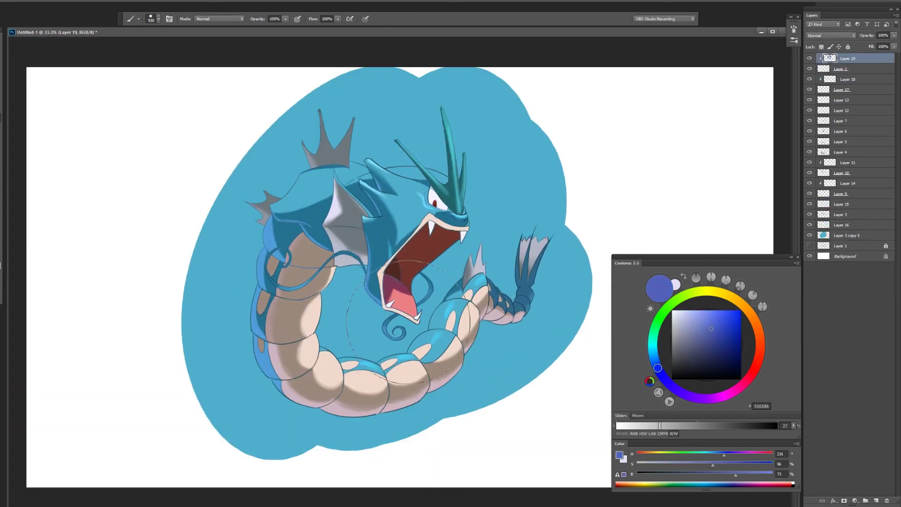
{"action": "left_click", "coordinate": [710, 361]}
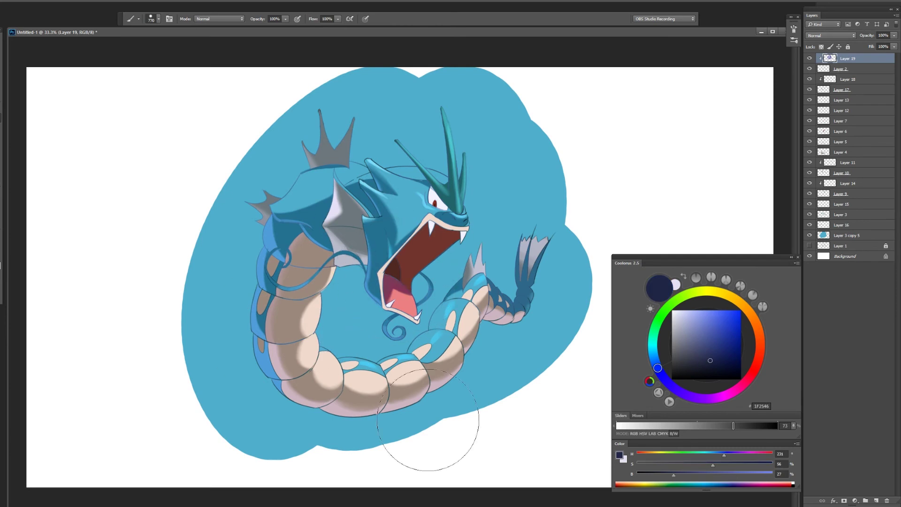
Add a Color Dodge glow layer on top and test a brightening gradient.
{"action": "key", "text": "ctrl+alt+shift+n"}
{"action": "key", "text": "g"}
{"action": "key", "text": "alt+shift+d"}
{"action": "key", "text": "shift+g"}
{"action": "left_click_drag", "start_coordinate": [481, 183], "coordinate": [566, 263]}
Drag indigo gradients to brighten the upper-right, left, tail-fin and upper-left backdrop.
{"action": "key", "text": "ctrl+minus"}
{"action": "left_click", "coordinate": [710, 371]}
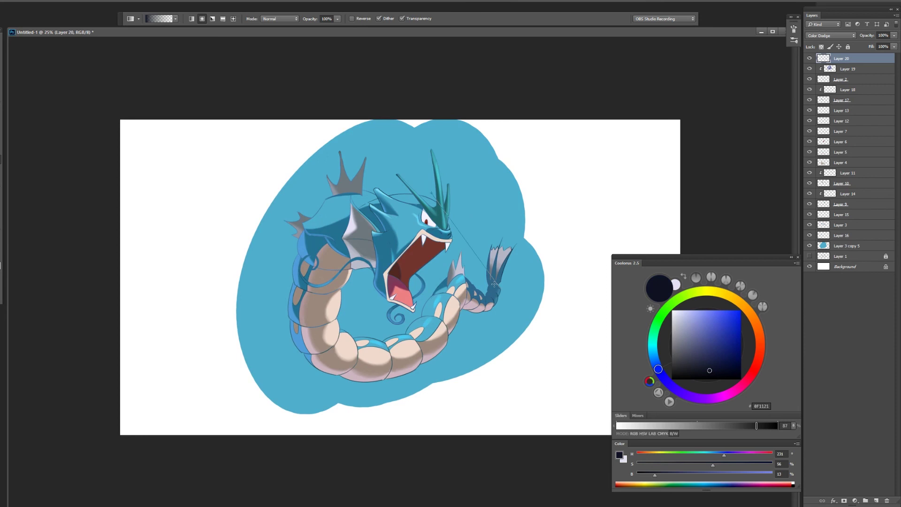
{"action": "key", "text": "ctrl+plus"}
{"action": "left_click", "coordinate": [704, 366]}
{"action": "left_click_drag", "start_coordinate": [511, 162], "coordinate": [465, 263]}
{"action": "left_click_drag", "start_coordinate": [216, 356], "coordinate": [244, 444]}
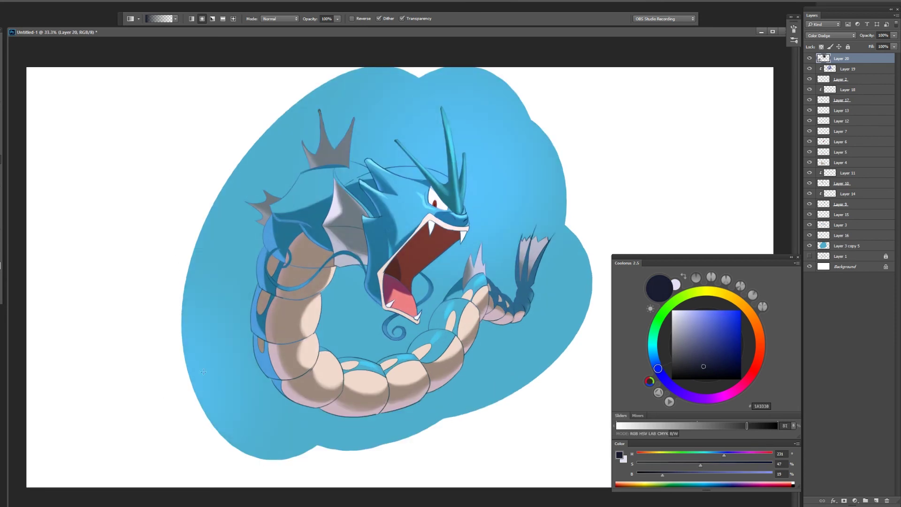
{"action": "left_click_drag", "start_coordinate": [442, 310], "coordinate": [488, 286]}
{"action": "left_click_drag", "start_coordinate": [305, 90], "coordinate": [328, 155]}
Add a pale pink layer below the glow layer and hide painted layers to check.
{"action": "key", "text": "ctrl+shift+alt+n"}
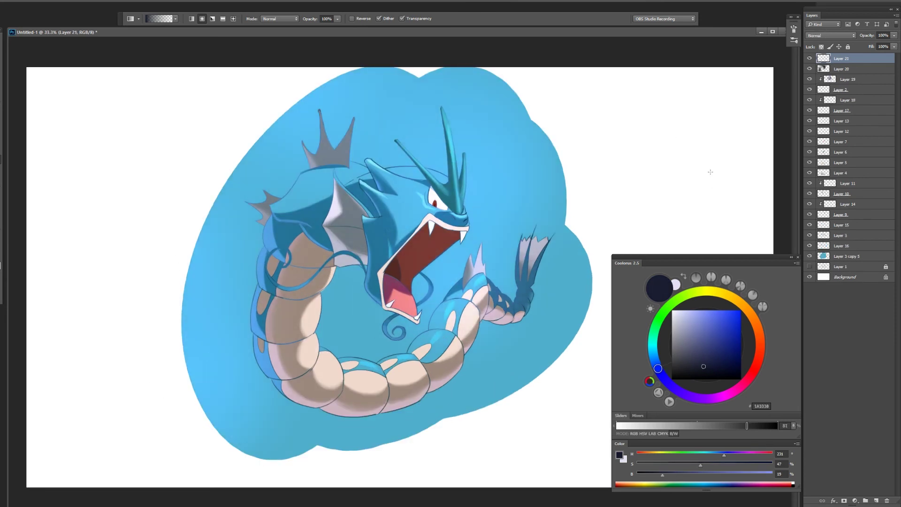
{"action": "left_click", "coordinate": [687, 316]}
{"action": "left_click", "coordinate": [755, 368]}
{"action": "left_click_drag", "start_coordinate": [391, 378], "coordinate": [341, 291]}
{"action": "left_click", "coordinate": [677, 315]}
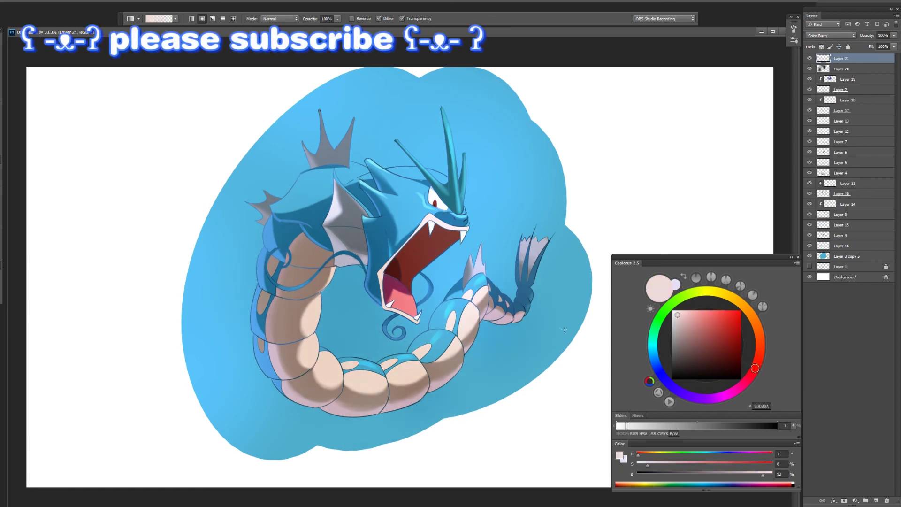
{"action": "key", "text": "ctrl+["}
{"action": "left_click_drag", "start_coordinate": [809, 58], "coordinate": [809, 69]}
{"action": "left_click_drag", "start_coordinate": [809, 100], "coordinate": [809, 246]}
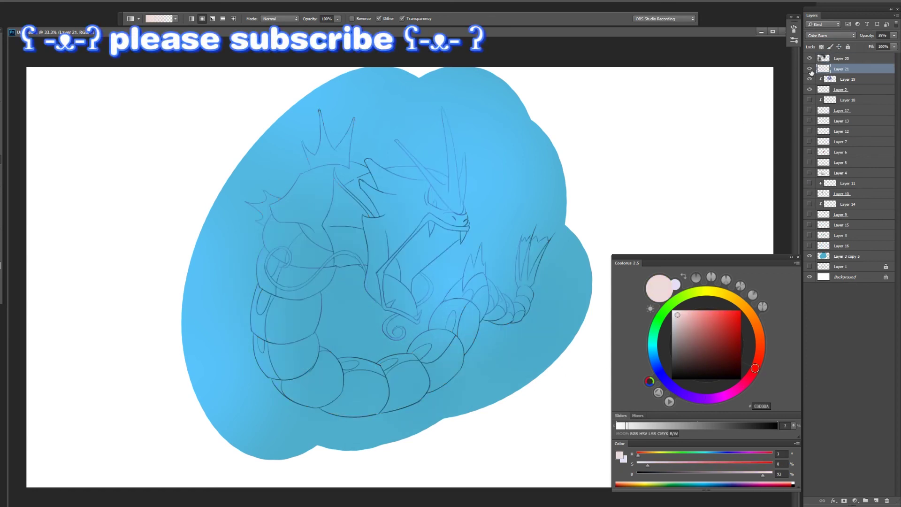
Hide the blue backdrop, restore Layer 21's Color Burn tint, and zoom in without panels.
{"action": "left_click", "coordinate": [852, 89]}
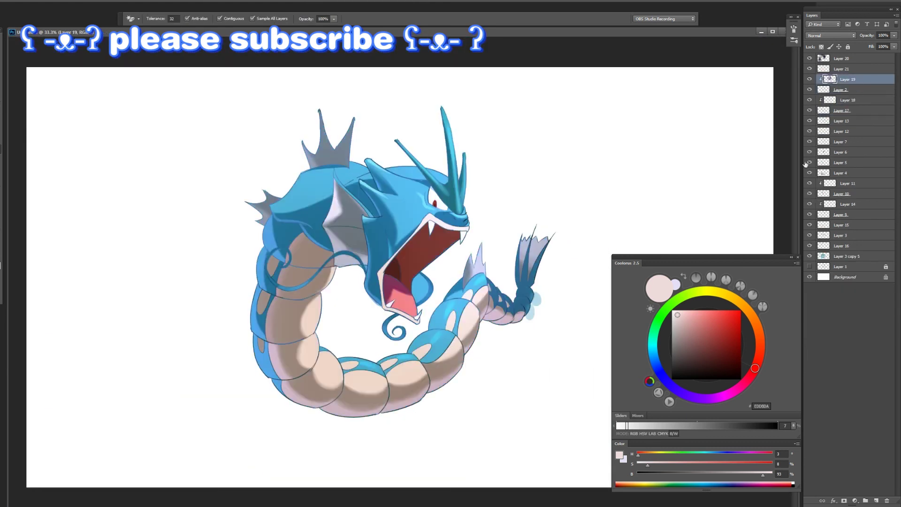
{"action": "left_click", "coordinate": [841, 68]}
{"action": "key", "text": "Tab"}
{"action": "key", "text": "ctrl+plus"}
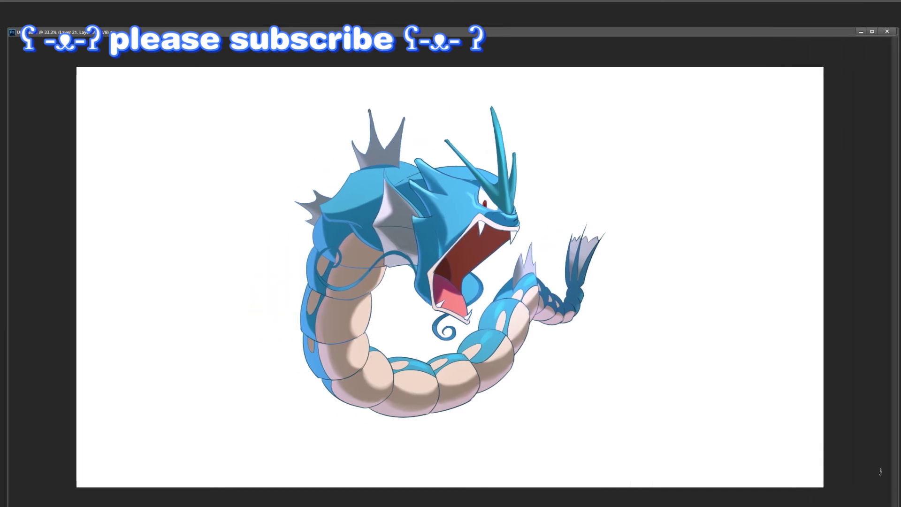